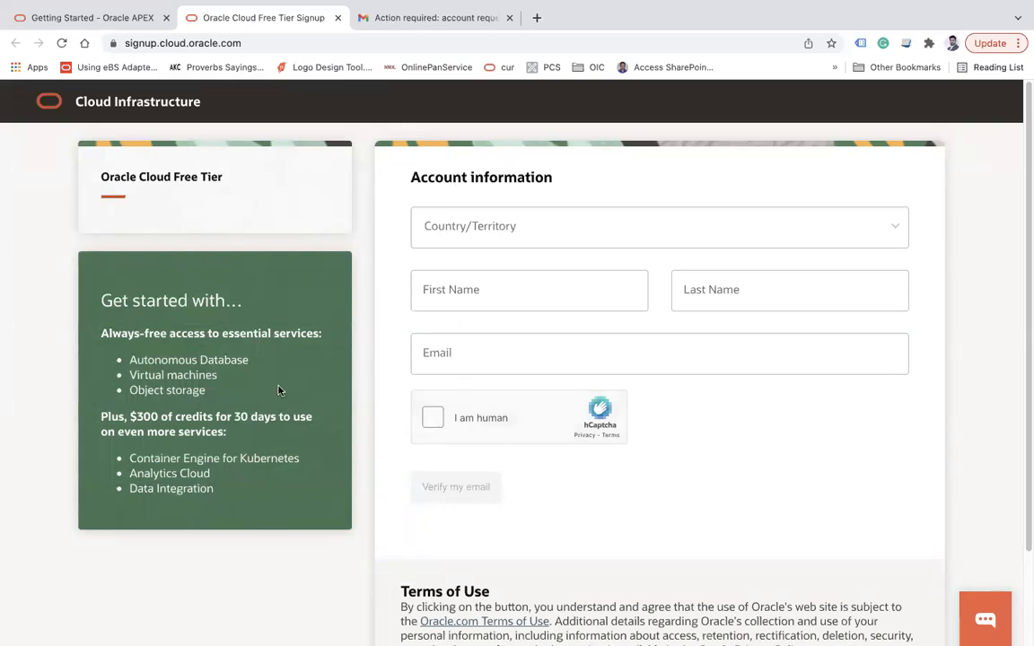
On the APEX Getting Started page, open the Request a Free Workspace form
{"action": "left_click", "coordinate": [87, 18]}
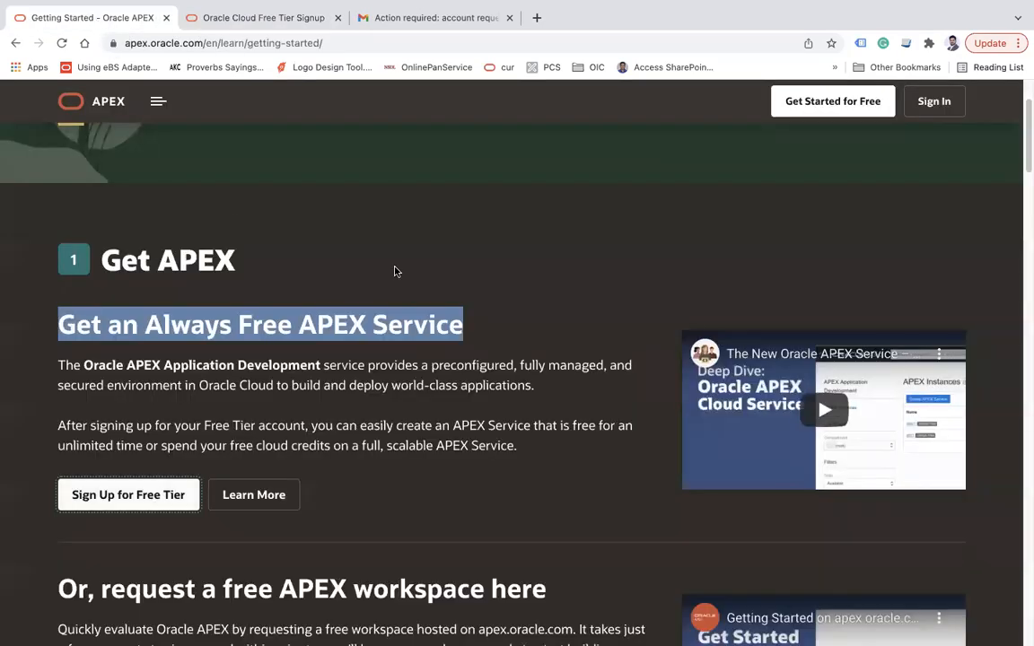
{"action": "scroll", "coordinate": [386, 278], "scroll_direction": "down", "scroll_amount": 3}
{"action": "left_click_drag", "start_coordinate": [103, 376], "coordinate": [548, 376]}
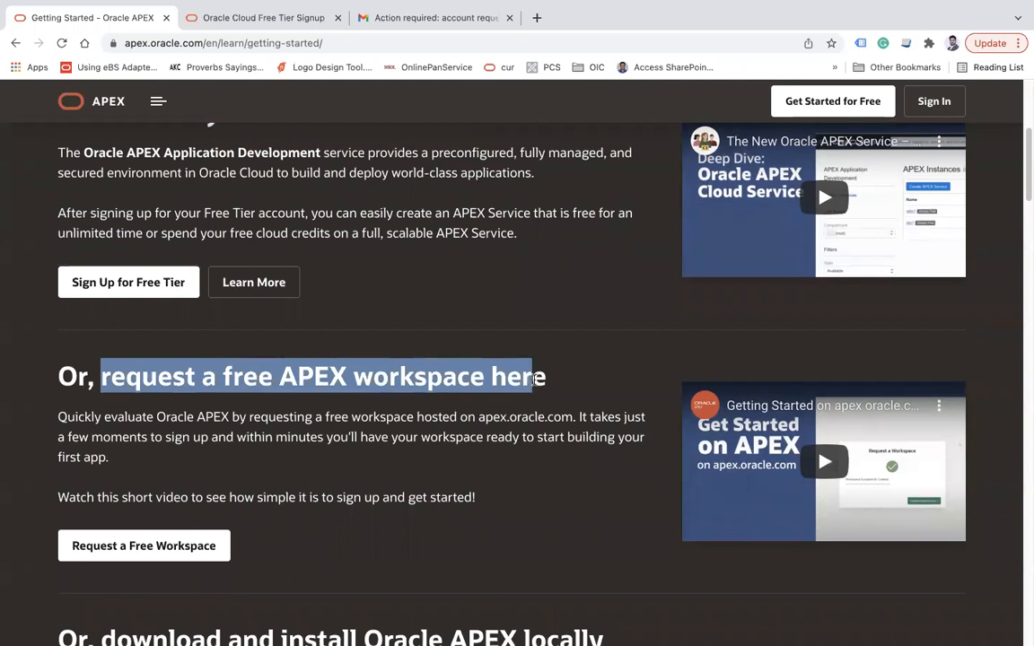
{"action": "left_click", "coordinate": [192, 549]}
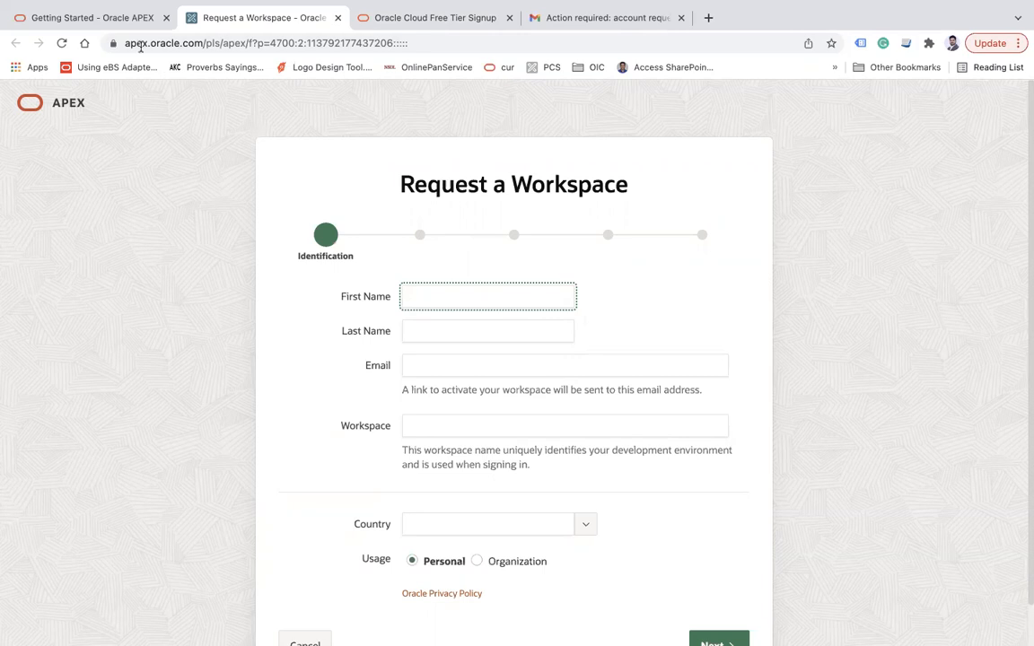
Back on Getting Started, open the Oracle APEX Installation Guide's Installation Overview
{"action": "left_click", "coordinate": [104, 27]}
{"action": "scroll", "coordinate": [339, 337], "scroll_direction": "down", "scroll_amount": 5}
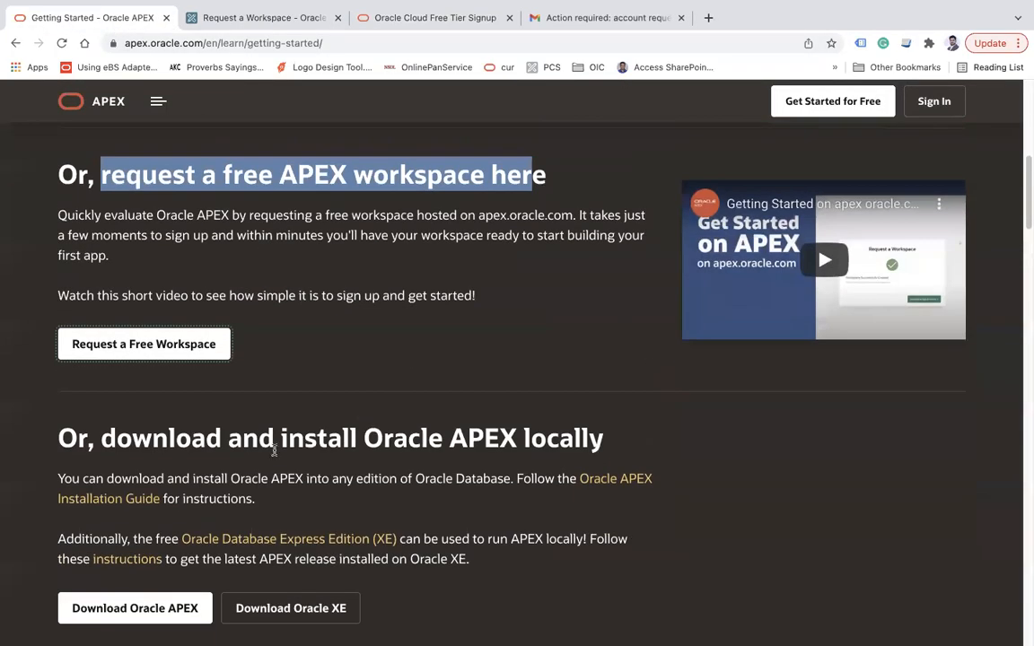
{"action": "left_click_drag", "start_coordinate": [114, 438], "coordinate": [599, 432]}
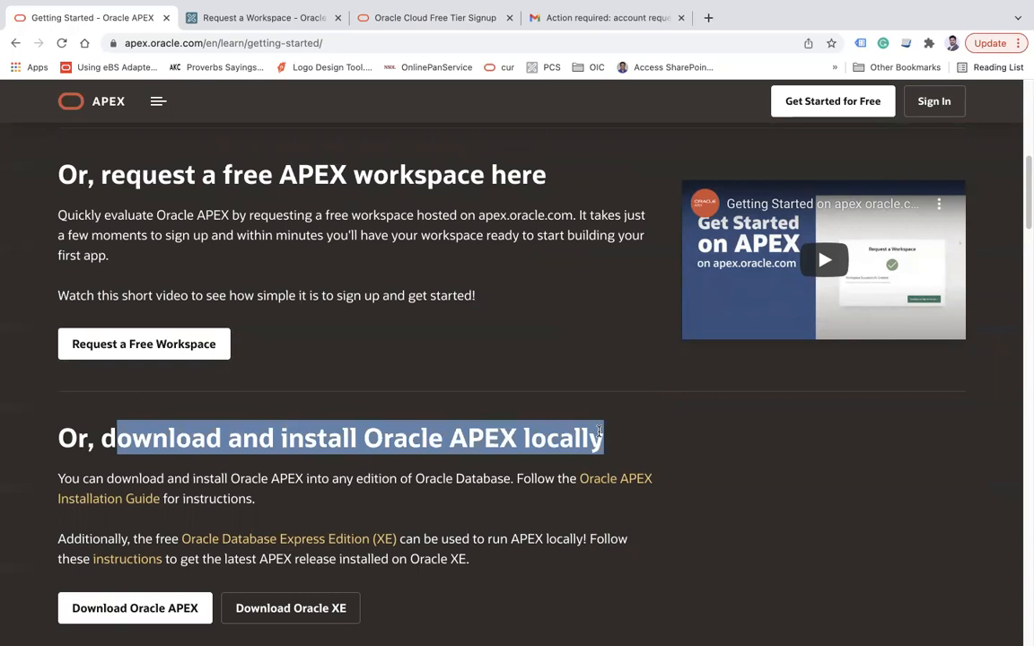
{"action": "scroll", "coordinate": [599, 433], "scroll_direction": "down", "scroll_amount": 4}
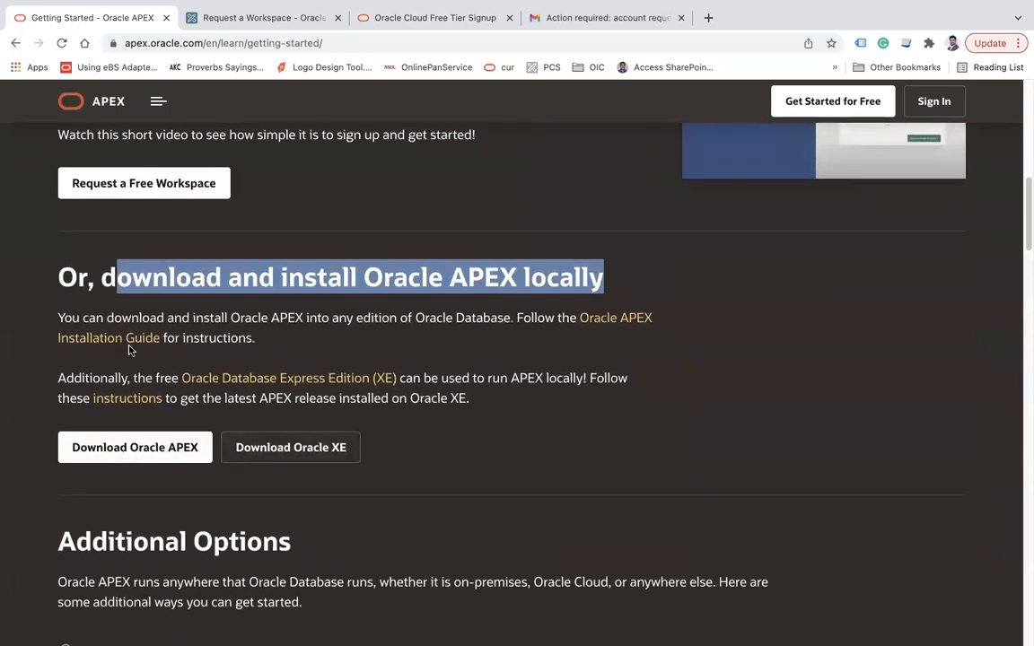
{"action": "left_click", "coordinate": [122, 343]}
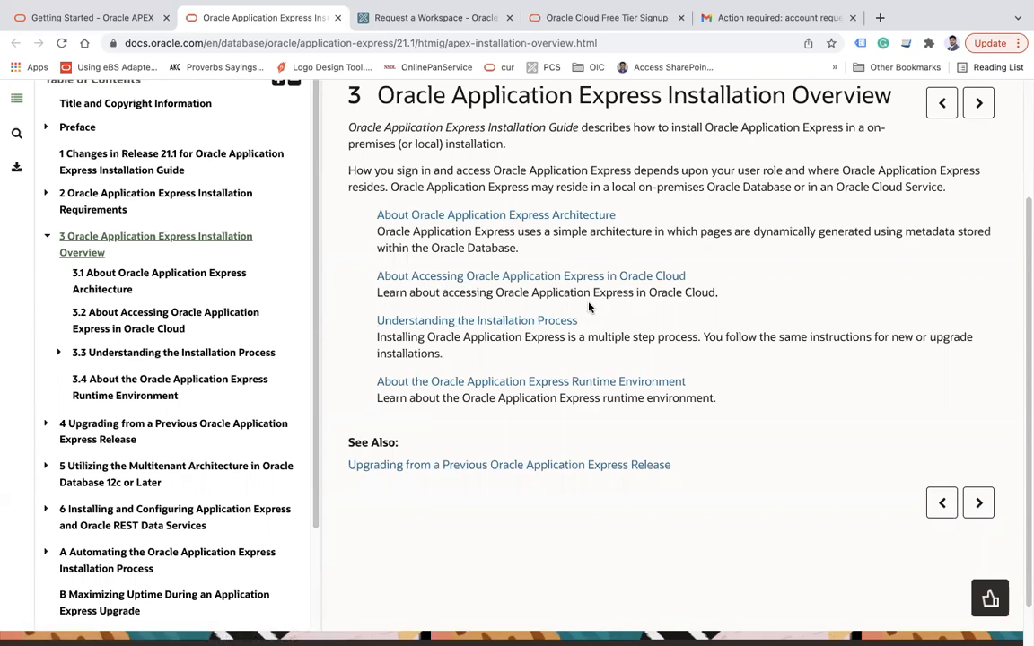
Scroll through the APEX Getting Started page's Additional Options section
{"action": "left_click", "coordinate": [88, 18]}
{"action": "scroll", "coordinate": [316, 416], "scroll_direction": "down", "scroll_amount": 1}
{"action": "scroll", "coordinate": [316, 415], "scroll_direction": "down", "scroll_amount": 4}
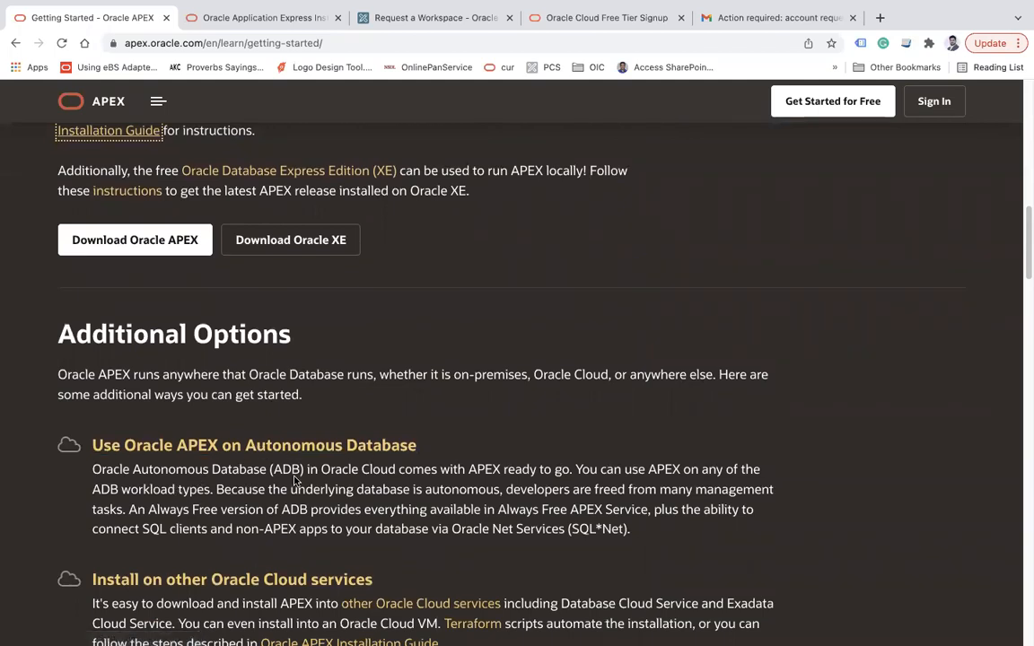
{"action": "scroll", "coordinate": [412, 460], "scroll_direction": "down", "scroll_amount": 3}
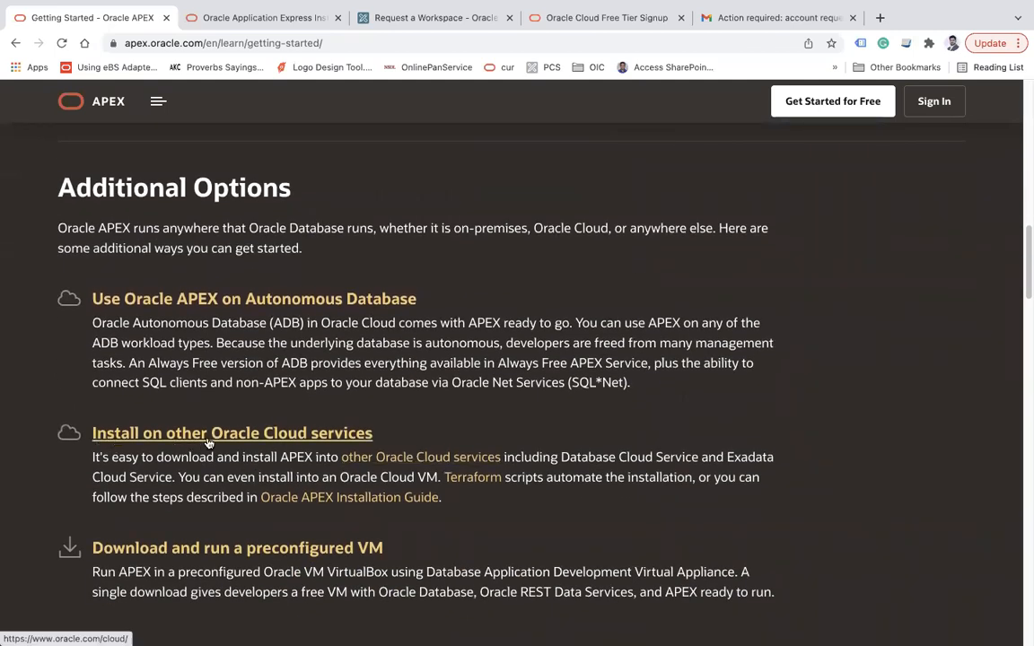
{"action": "scroll", "coordinate": [206, 436], "scroll_direction": "down", "scroll_amount": 2}
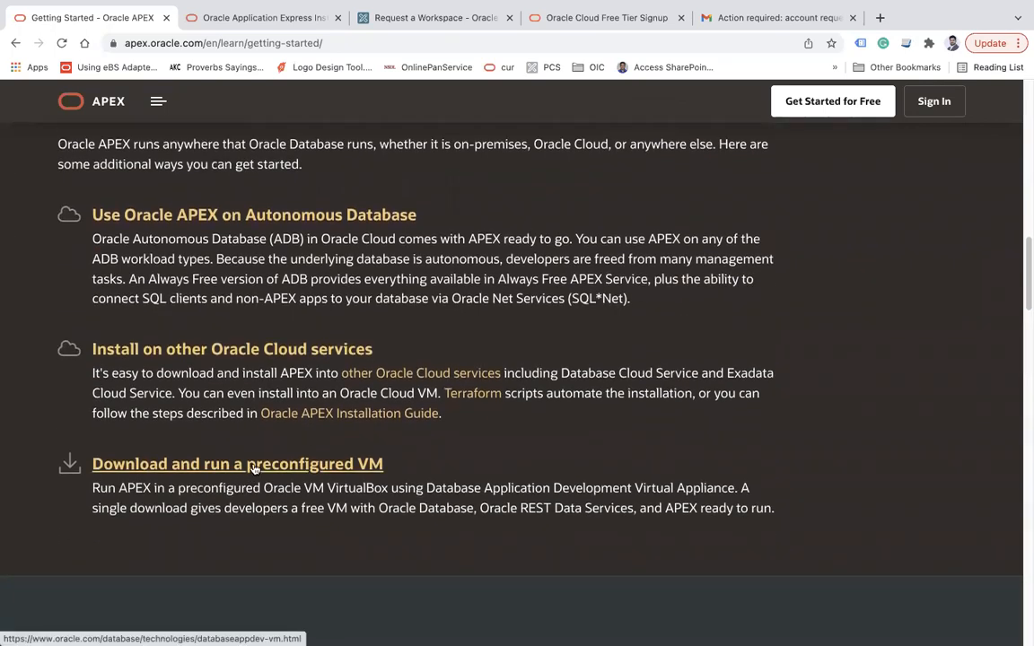
{"action": "scroll", "coordinate": [448, 320], "scroll_direction": "up", "scroll_amount": 7}
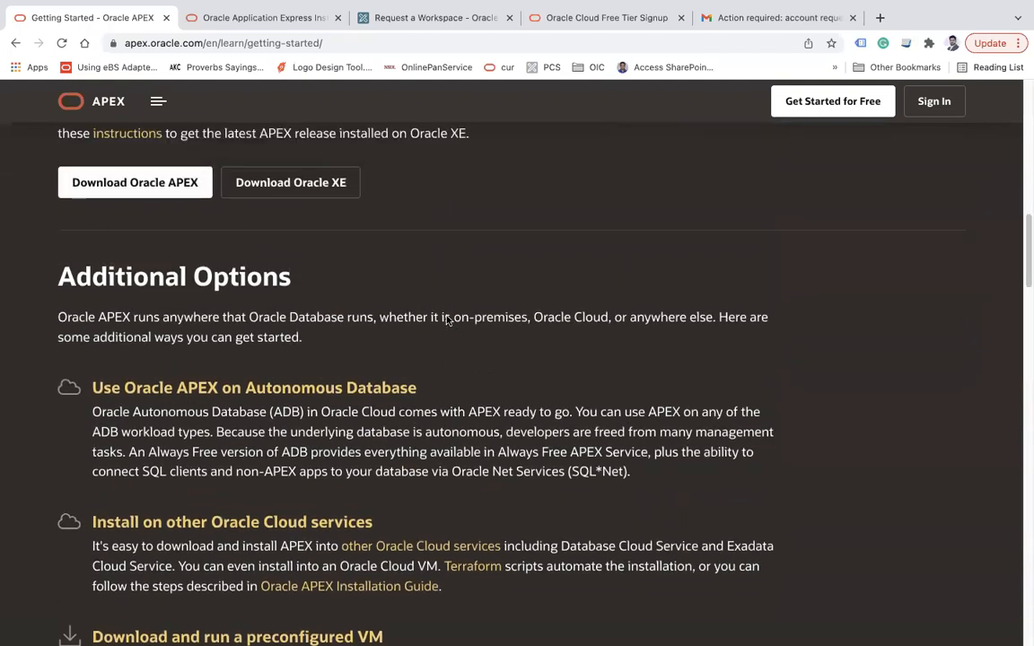
{"action": "scroll", "coordinate": [447, 320], "scroll_direction": "up", "scroll_amount": 1}
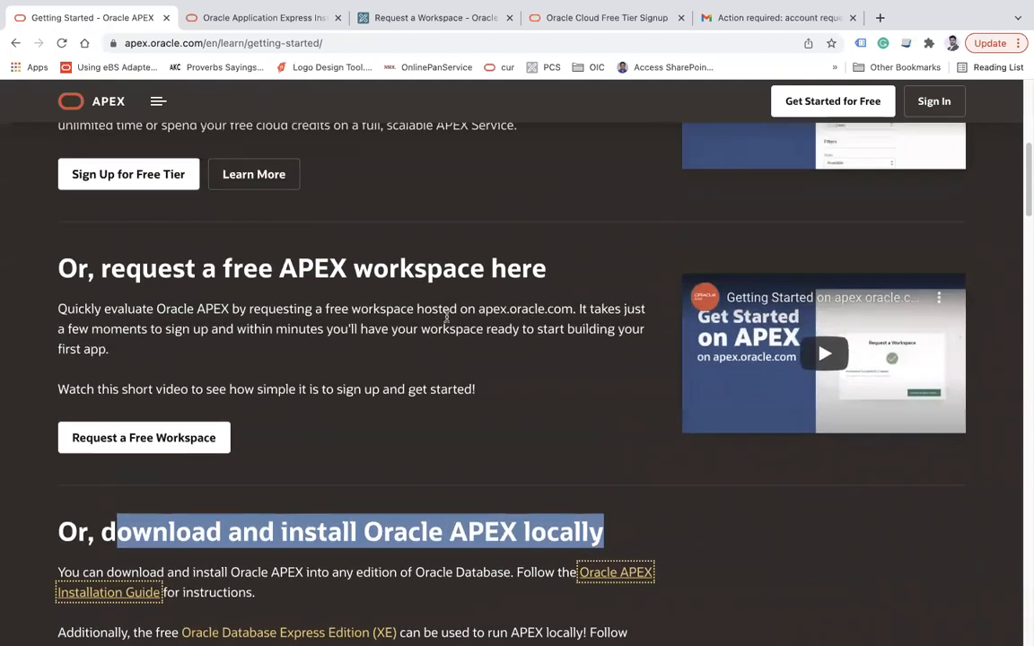
{"action": "scroll", "coordinate": [279, 312], "scroll_direction": "up", "scroll_amount": 1}
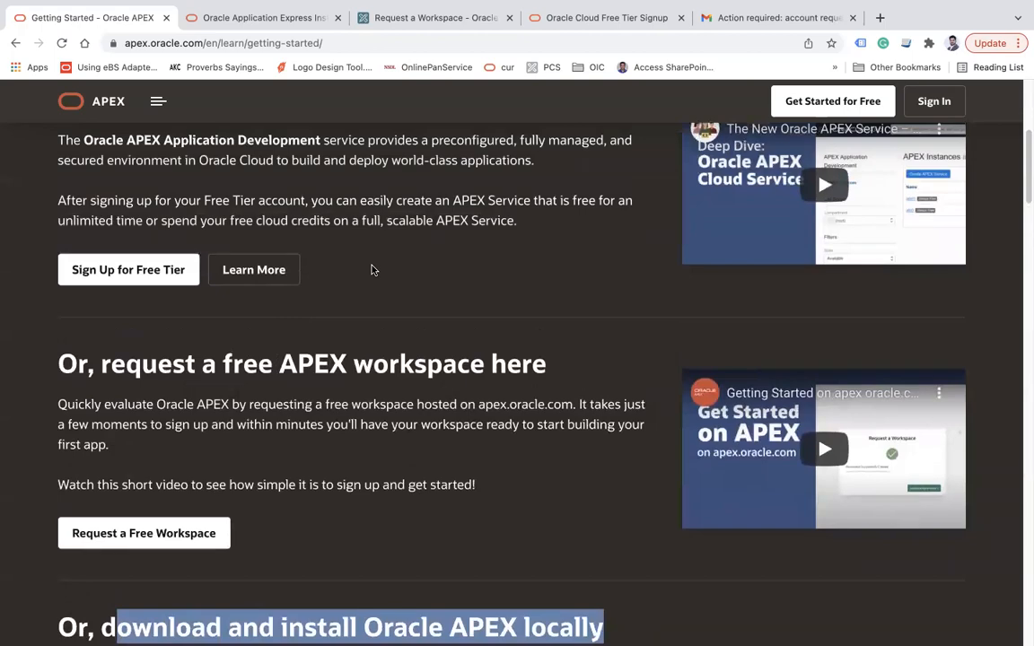
{"action": "scroll", "coordinate": [381, 285], "scroll_direction": "up", "scroll_amount": 1}
{"action": "scroll", "coordinate": [380, 285], "scroll_direction": "up", "scroll_amount": 1}
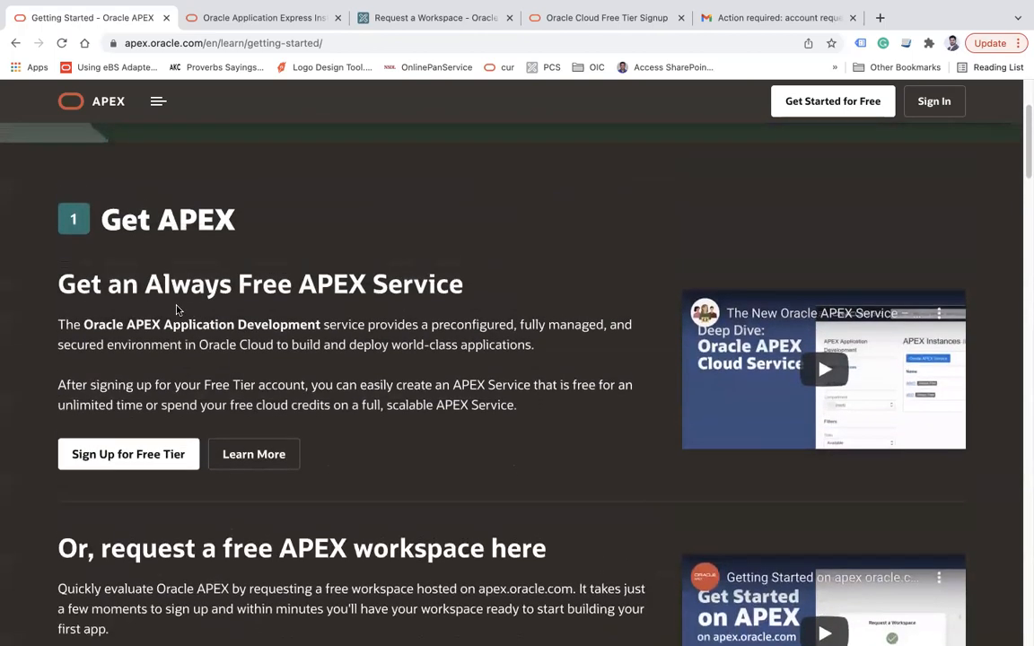
{"action": "scroll", "coordinate": [316, 295], "scroll_direction": "down", "scroll_amount": 8}
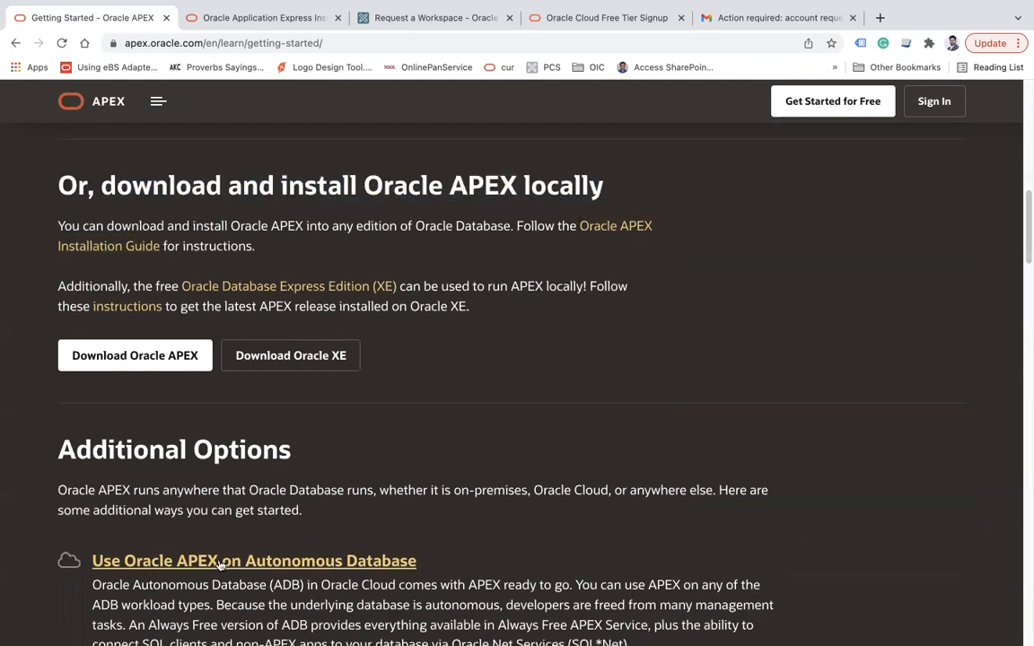
{"action": "mouse_move", "coordinate": [568, 6]}
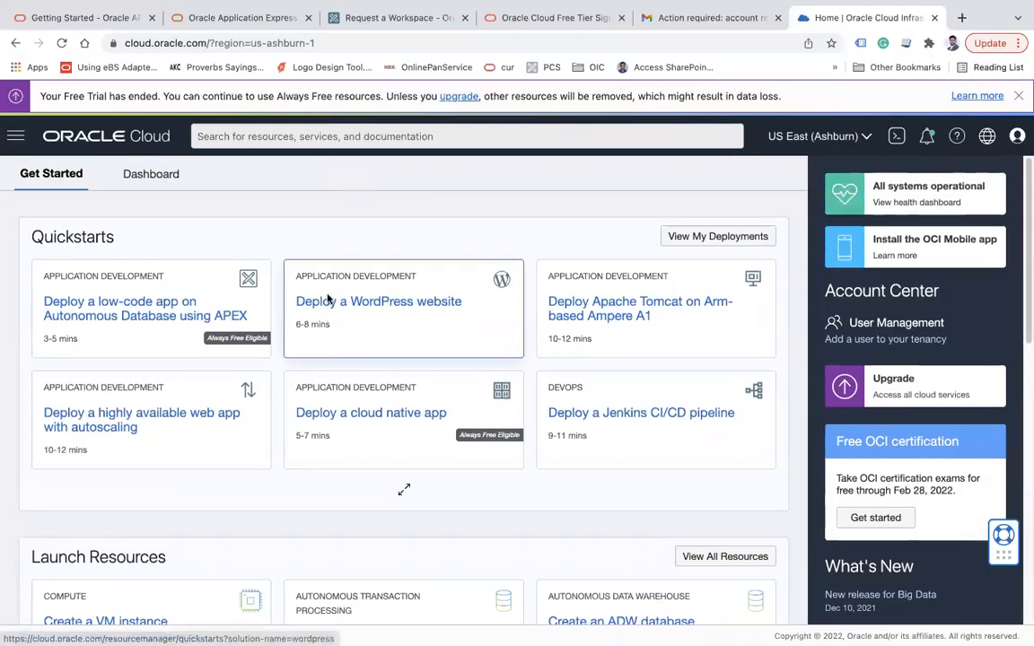
Go to Developer Services > APEX Instances and start creating a new APEX service
{"action": "left_click", "coordinate": [17, 138]}
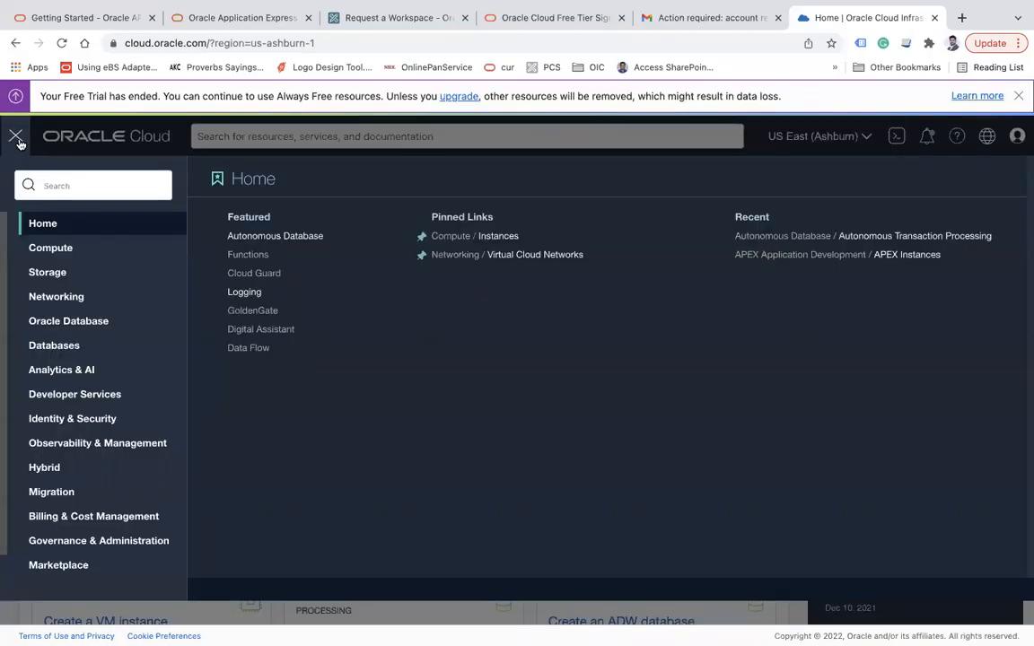
{"action": "left_click", "coordinate": [65, 393]}
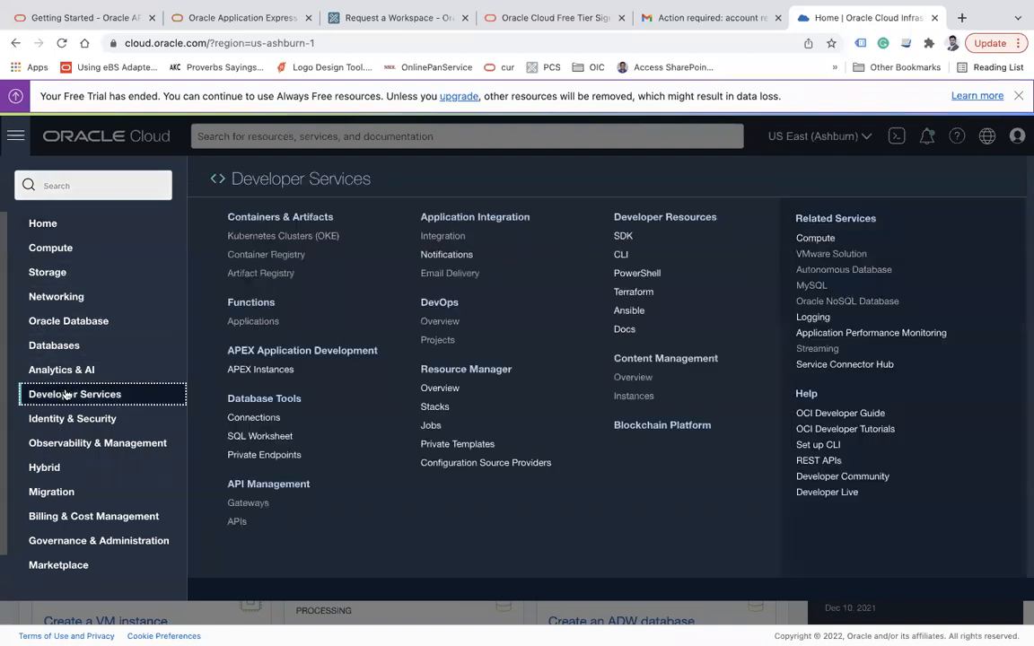
{"action": "left_click", "coordinate": [269, 371]}
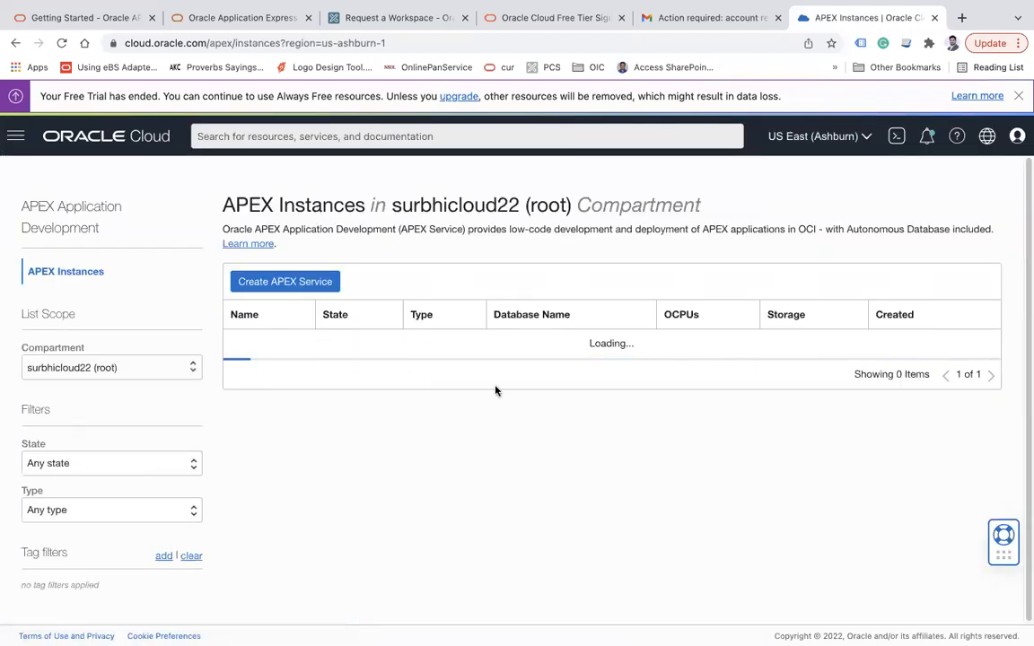
{"action": "left_click", "coordinate": [265, 282]}
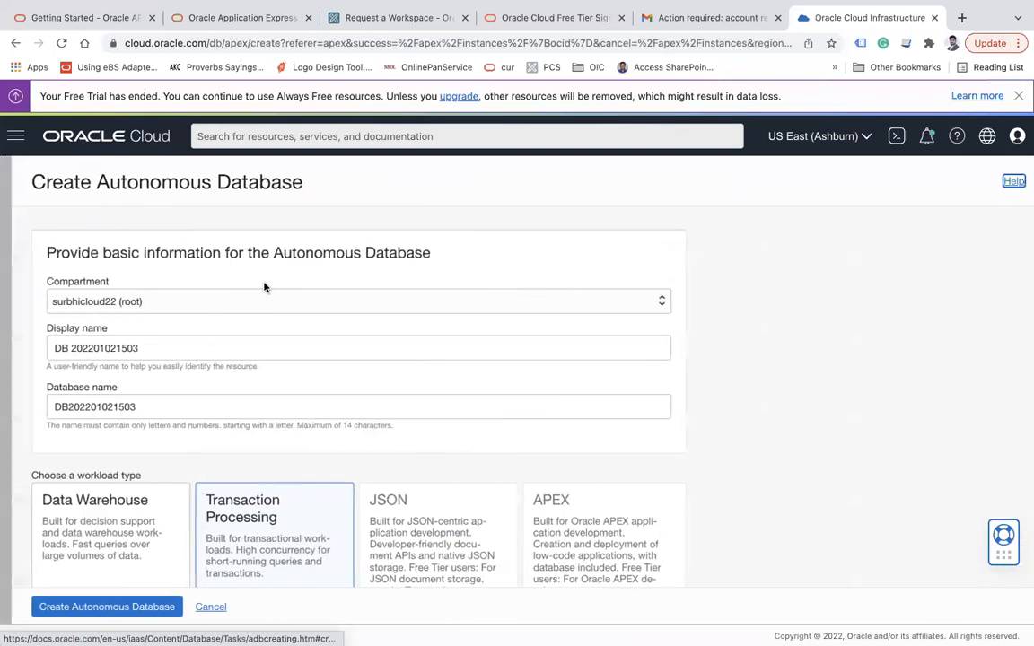
Review the Create APEX Service form's display name and database name fields
{"action": "scroll", "coordinate": [154, 359], "scroll_direction": "down", "scroll_amount": 1}
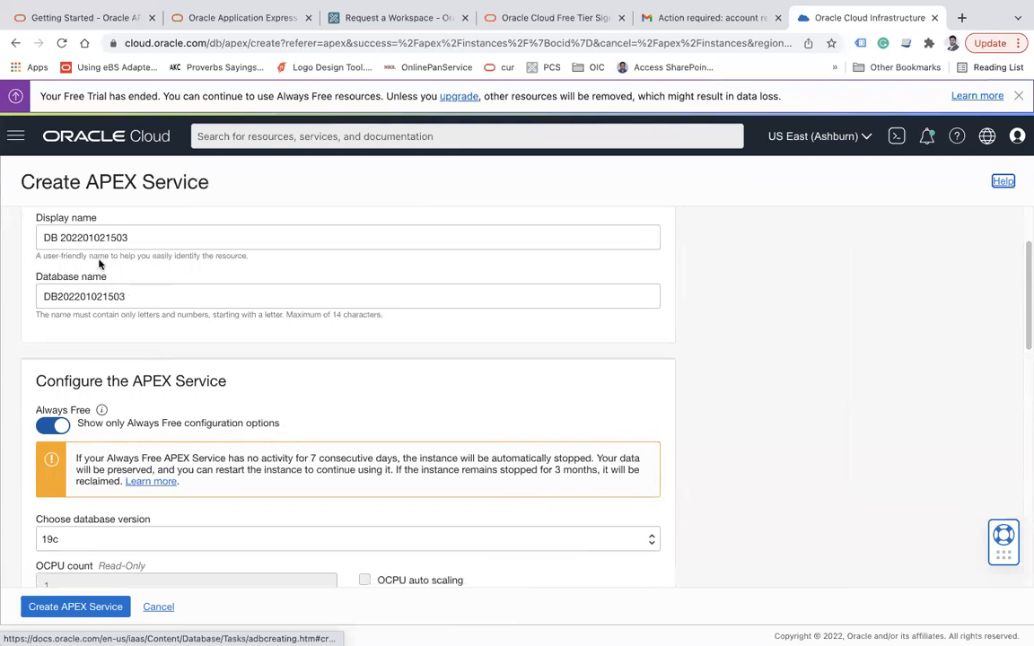
{"action": "left_click_drag", "start_coordinate": [43, 220], "coordinate": [56, 209]}
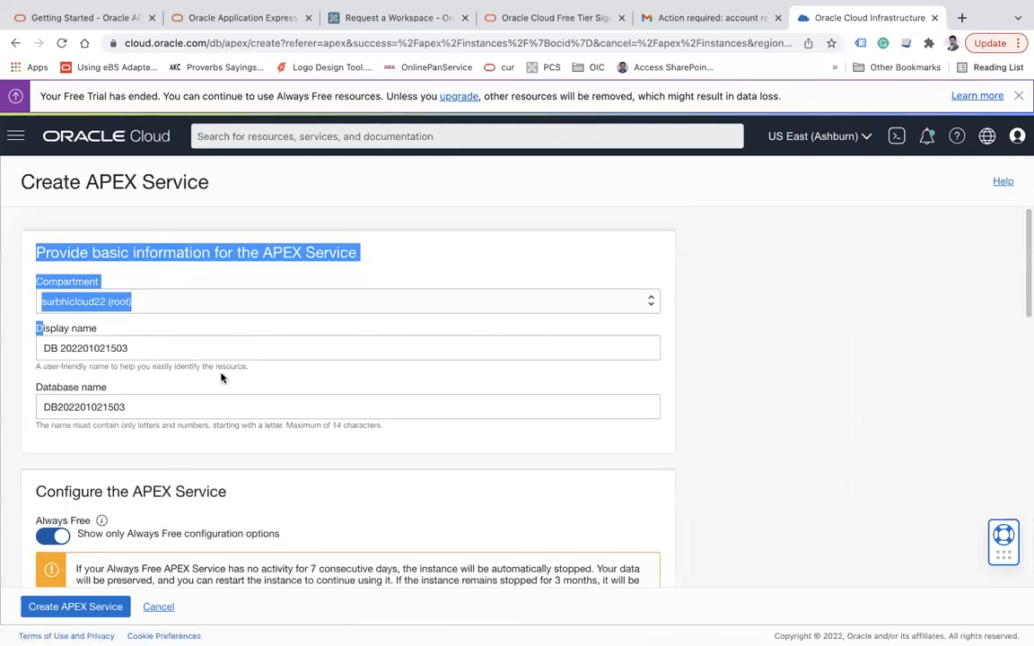
{"action": "left_click", "coordinate": [722, 353]}
{"action": "scroll", "coordinate": [723, 351], "scroll_direction": "down", "scroll_amount": 3}
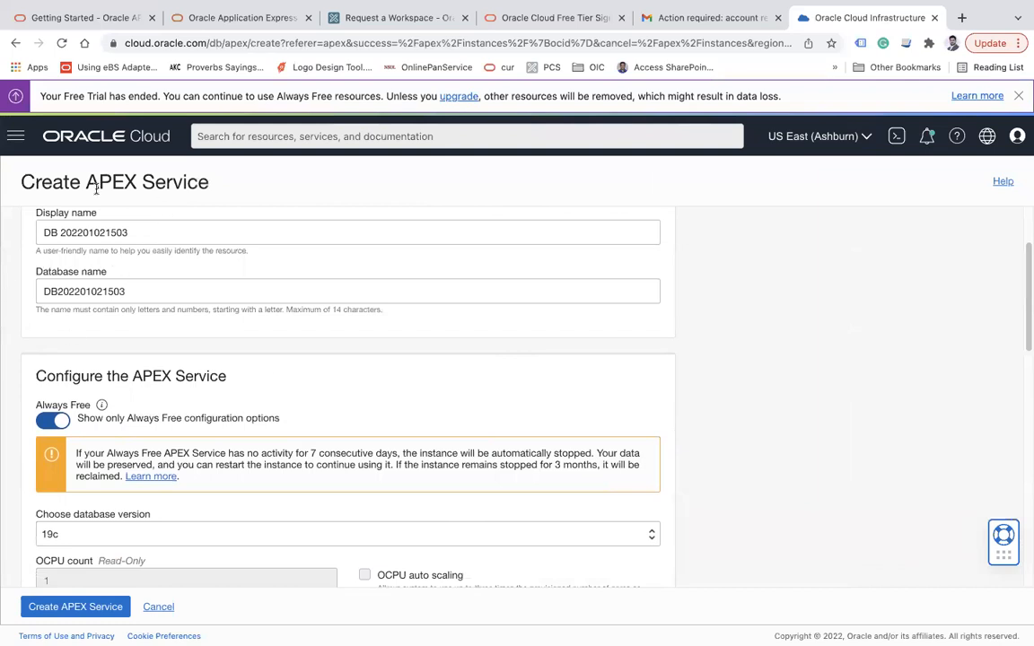
{"action": "left_click_drag", "start_coordinate": [75, 181], "coordinate": [150, 179]}
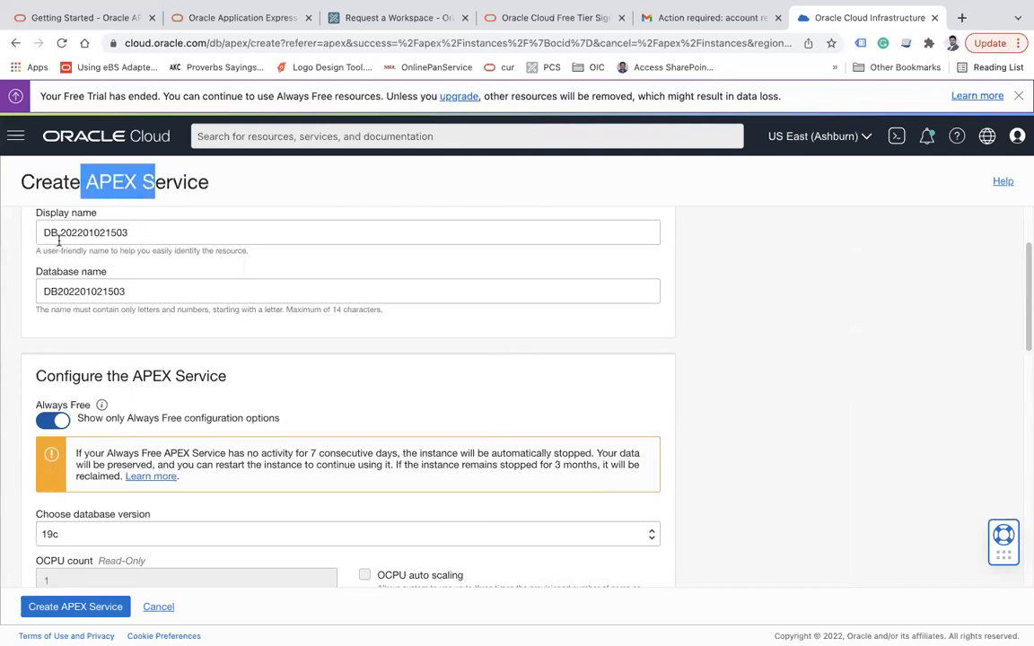
{"action": "left_click", "coordinate": [142, 233]}
{"action": "left_click_drag", "start_coordinate": [130, 233], "coordinate": [30, 235]}
{"action": "left_click", "coordinate": [142, 291]}
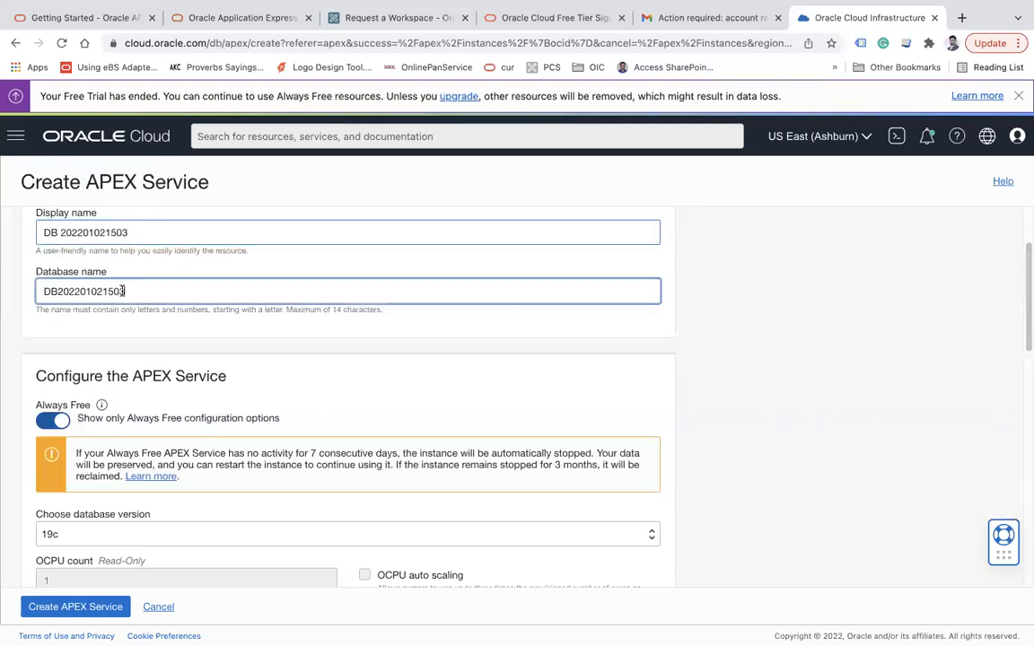
{"action": "left_click_drag", "start_coordinate": [142, 292], "coordinate": [9, 293]}
{"action": "left_click_drag", "start_coordinate": [94, 378], "coordinate": [224, 342]}
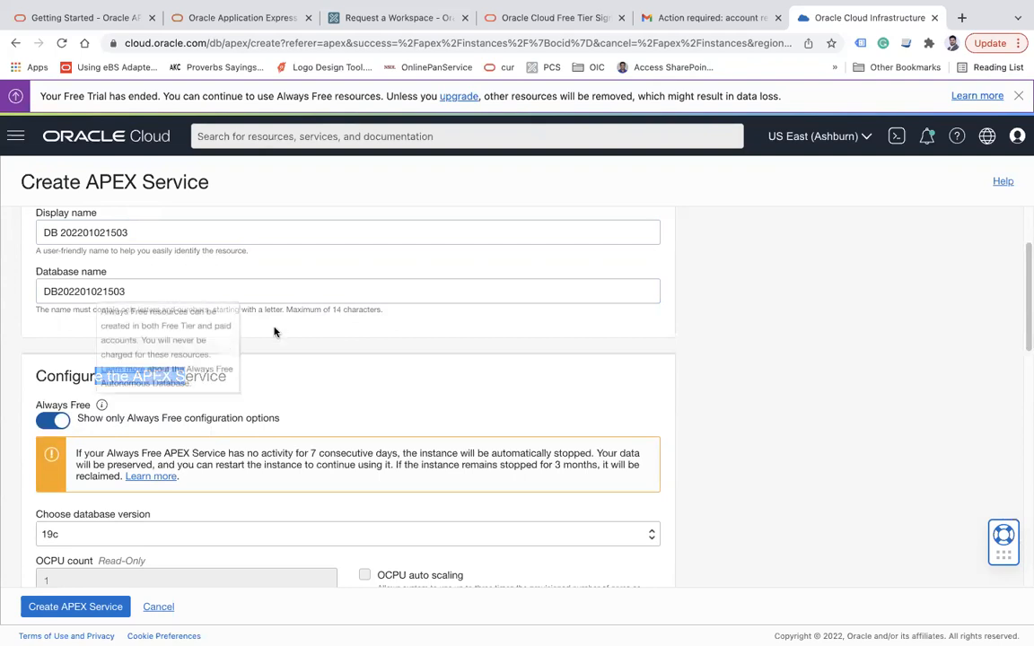
{"action": "left_click", "coordinate": [803, 385]}
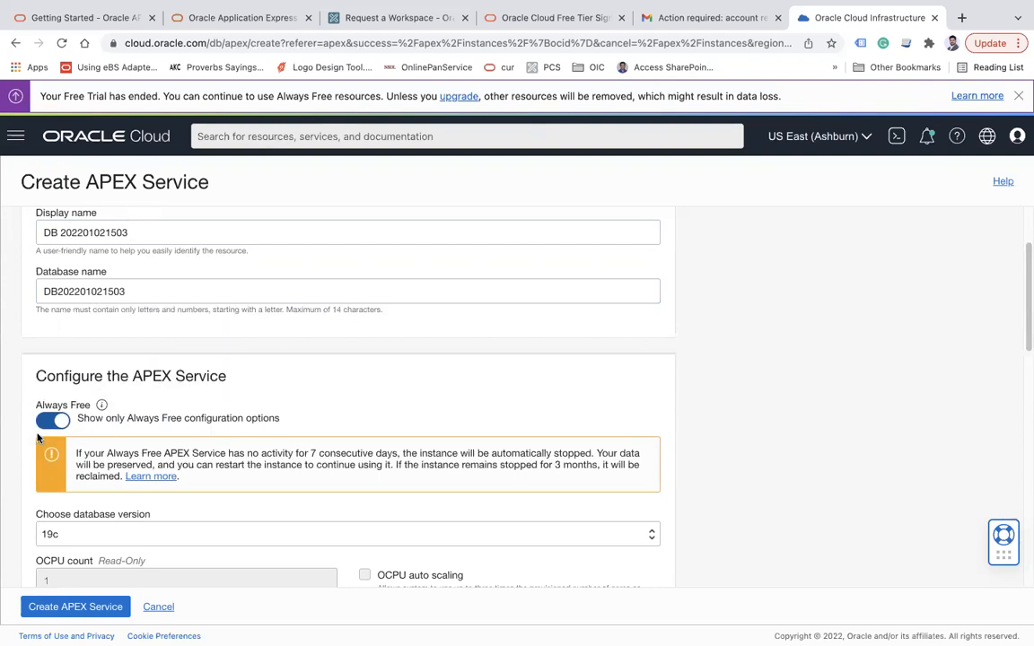
Check version 19c, 1 OCPU, 0.02 TB storage and the ADMIN user, then cancel
{"action": "scroll", "coordinate": [57, 427], "scroll_direction": "down", "scroll_amount": 3}
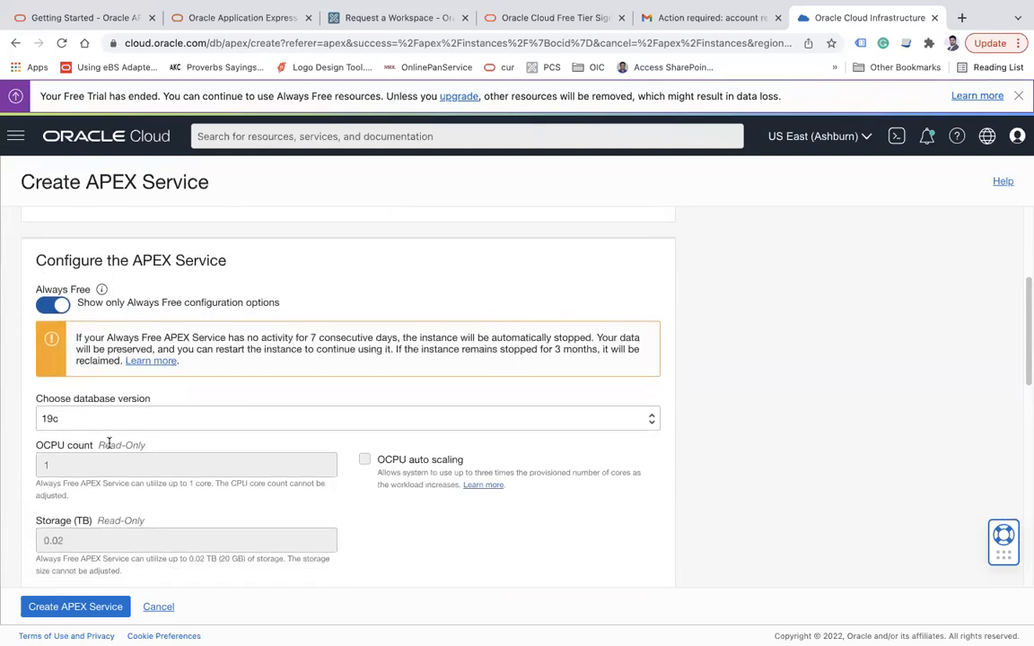
{"action": "left_click", "coordinate": [71, 419]}
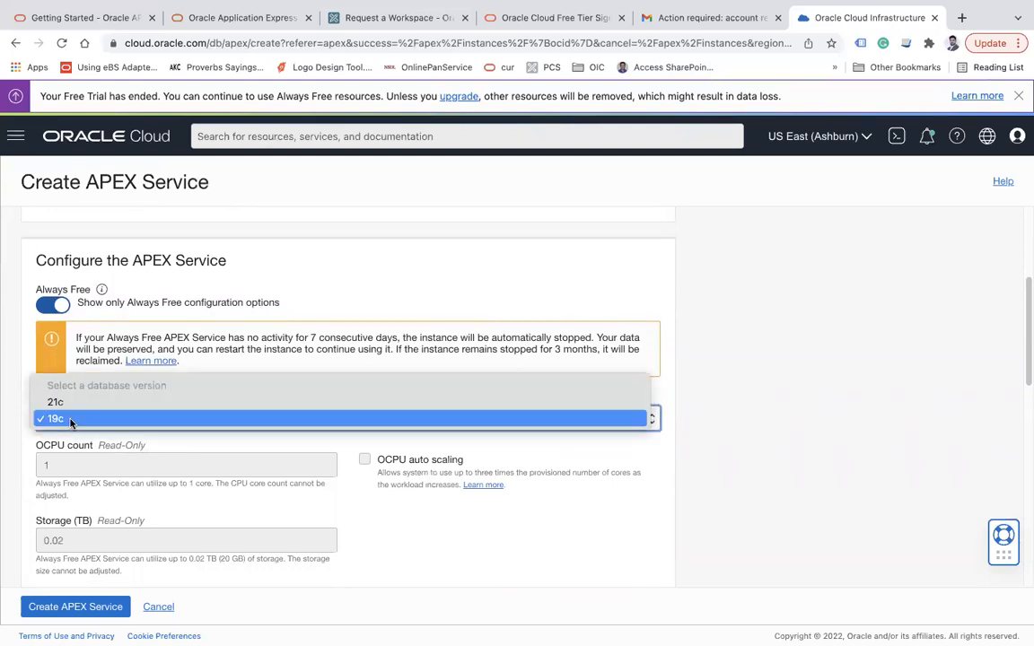
{"action": "left_click", "coordinate": [4, 362]}
{"action": "left_click", "coordinate": [61, 468]}
{"action": "left_click_drag", "start_coordinate": [61, 468], "coordinate": [44, 467]}
{"action": "left_click_drag", "start_coordinate": [79, 543], "coordinate": [54, 542]}
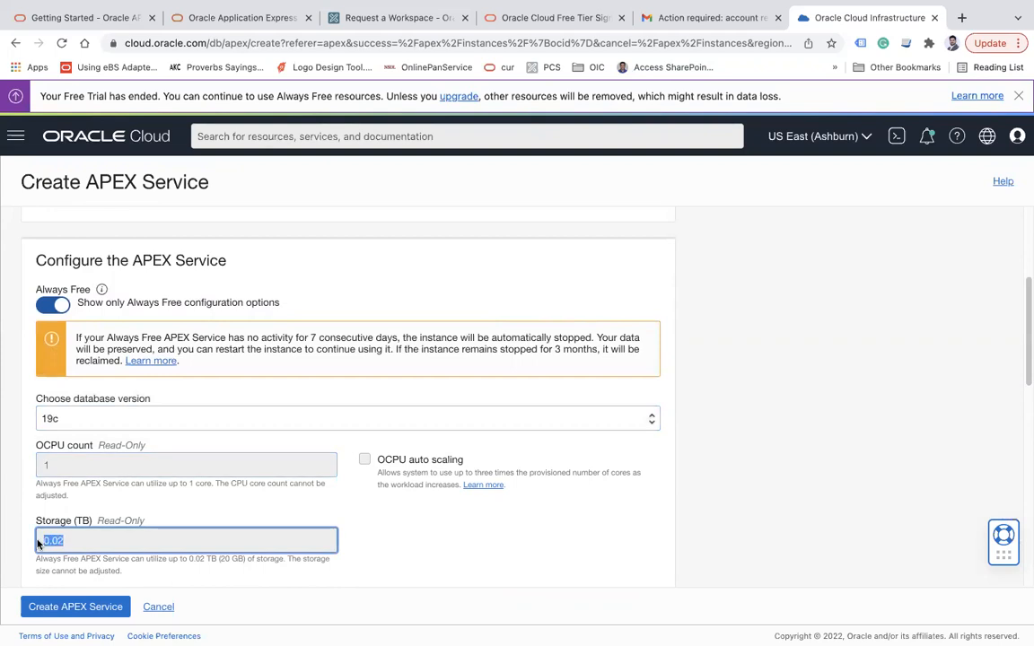
{"action": "scroll", "coordinate": [323, 411], "scroll_direction": "down", "scroll_amount": 5}
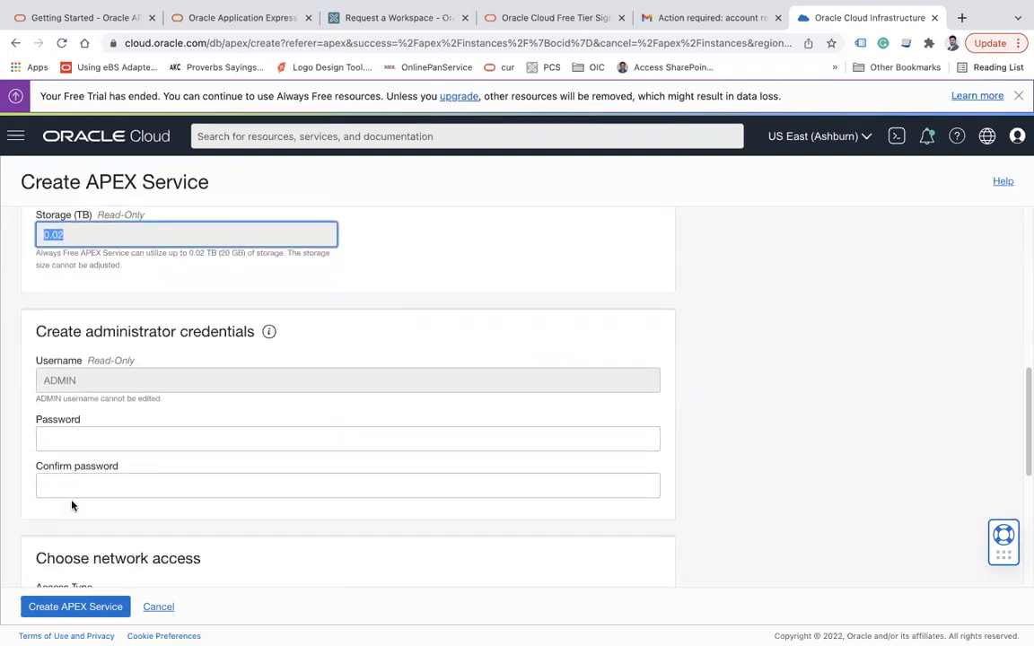
{"action": "double_click", "coordinate": [76, 382]}
{"action": "scroll", "coordinate": [498, 447], "scroll_direction": "down", "scroll_amount": 5}
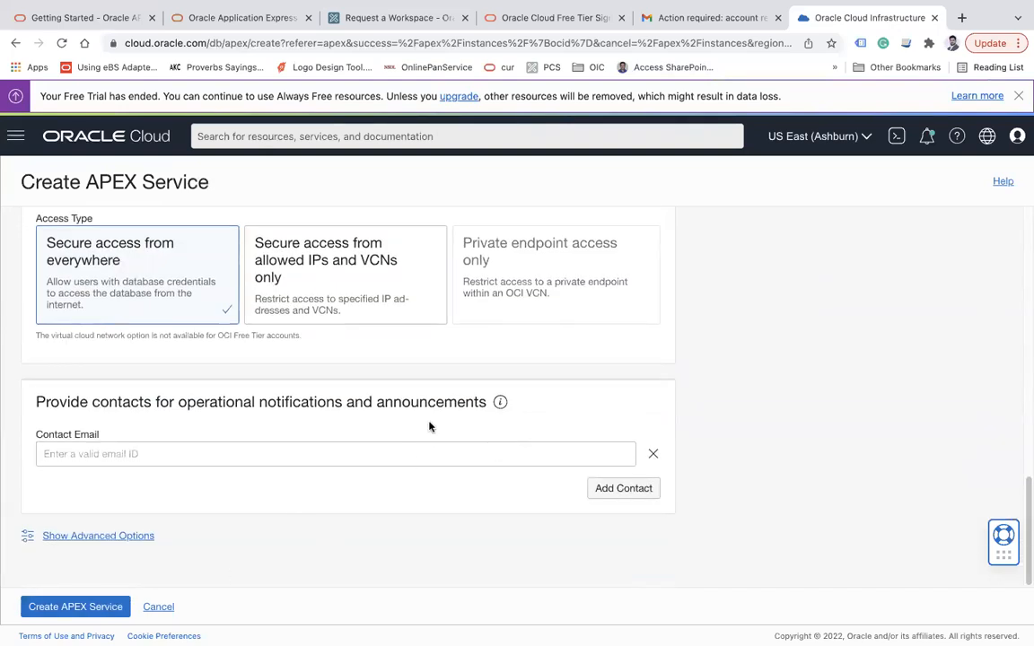
{"action": "scroll", "coordinate": [318, 484], "scroll_direction": "up", "scroll_amount": 10}
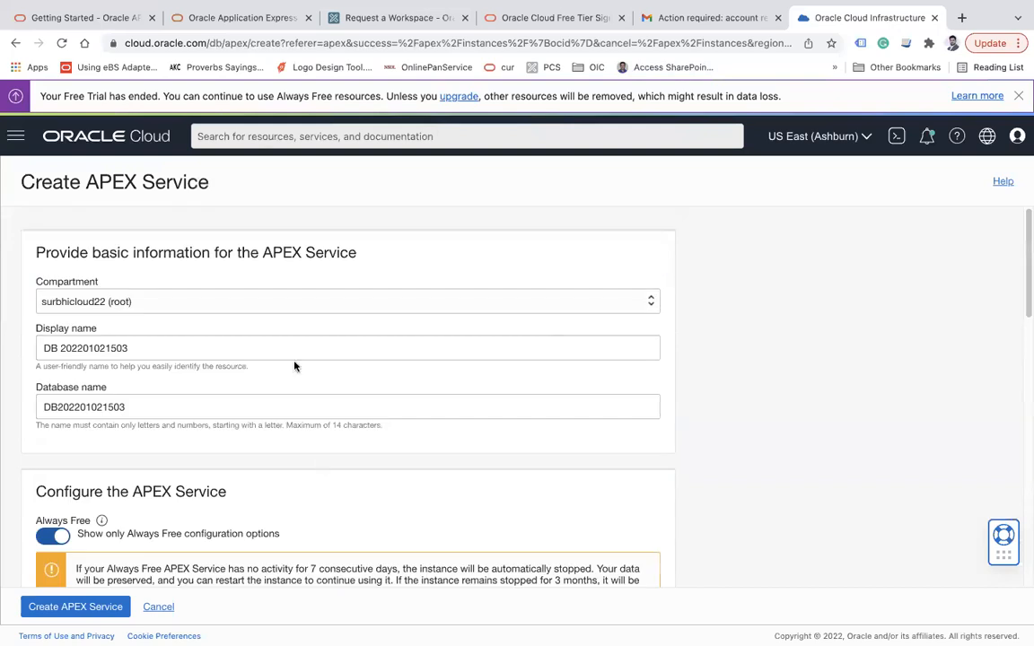
{"action": "left_click", "coordinate": [157, 607]}
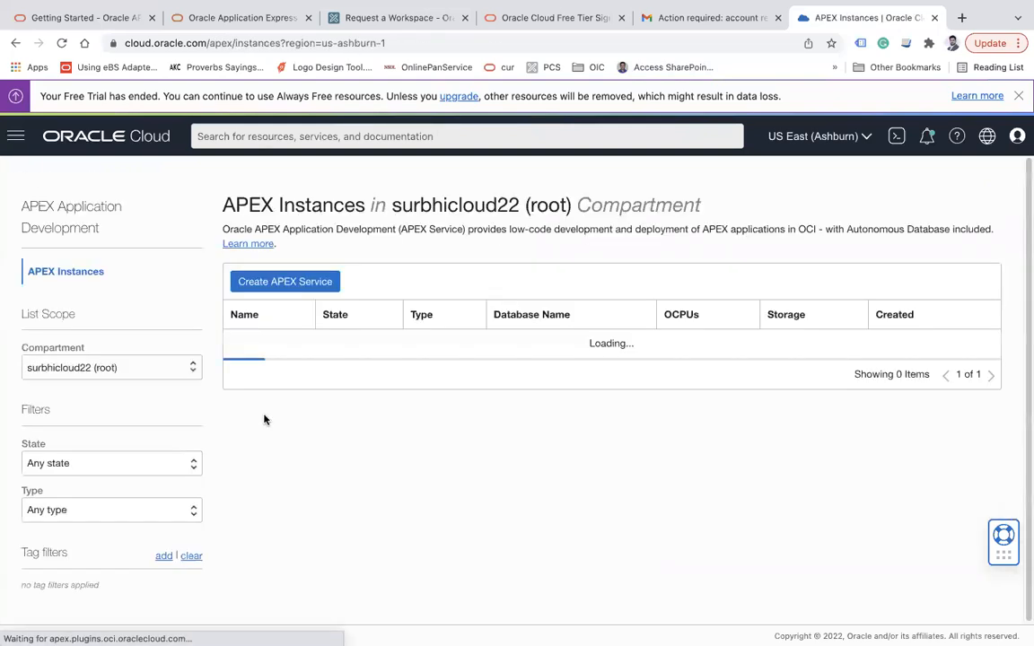
Launch APEX for ATPDB, enter workspace, username and password, then return to ATPDB details
{"action": "left_click", "coordinate": [270, 348]}
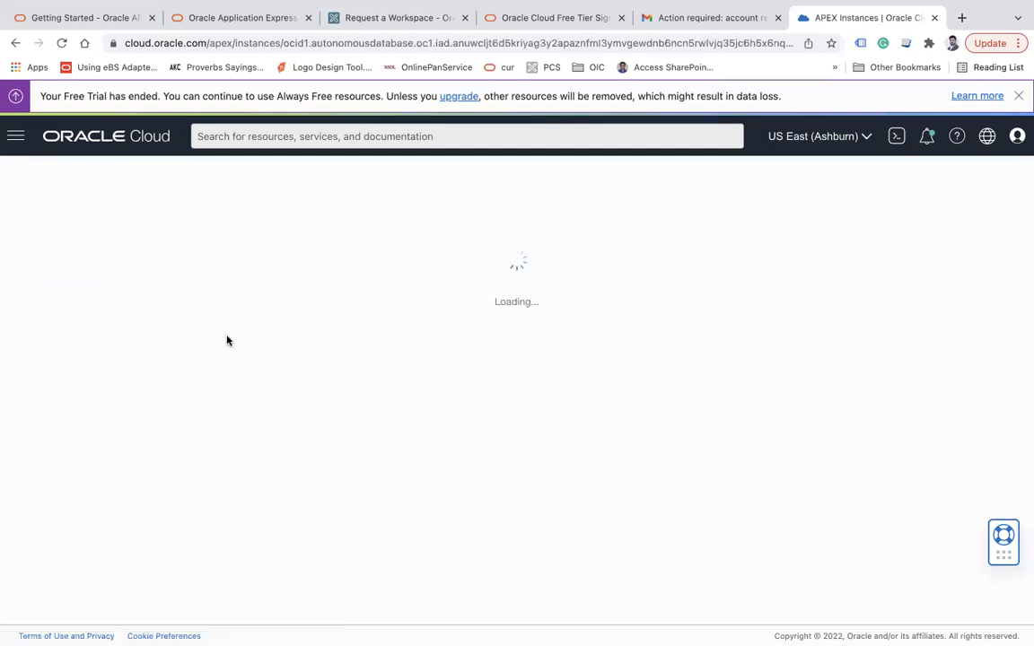
{"action": "left_click", "coordinate": [266, 258]}
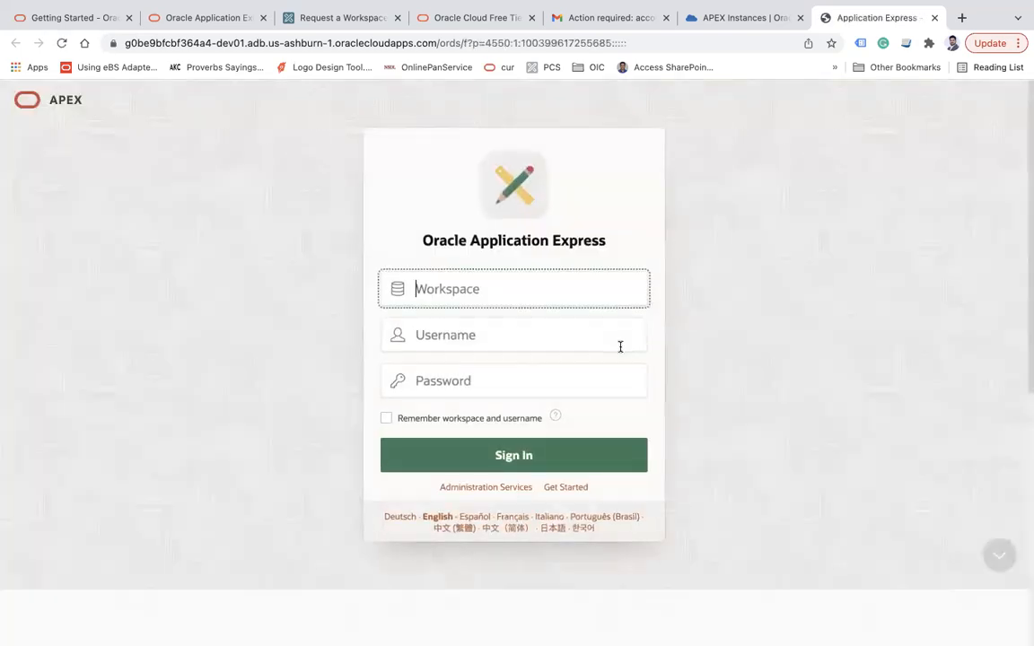
{"action": "type", "text": "aj"}
{"action": "key", "text": "Tab"}
{"action": "type", "text": "aj"}
{"action": "key", "text": "Tab"}
{"action": "type", "text": "a"}
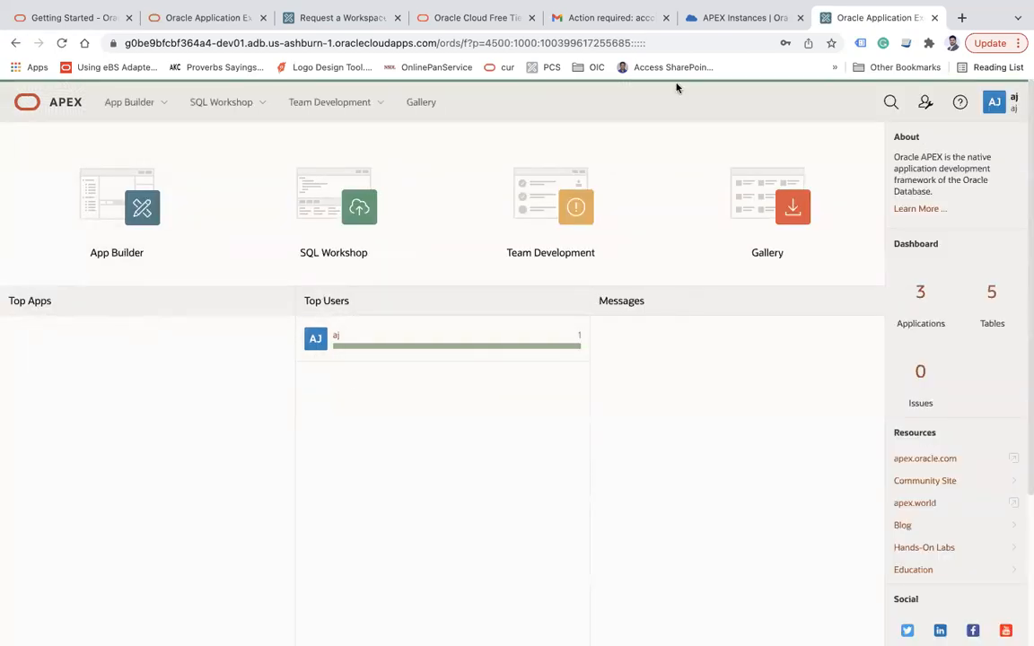
{"action": "left_click", "coordinate": [729, 18]}
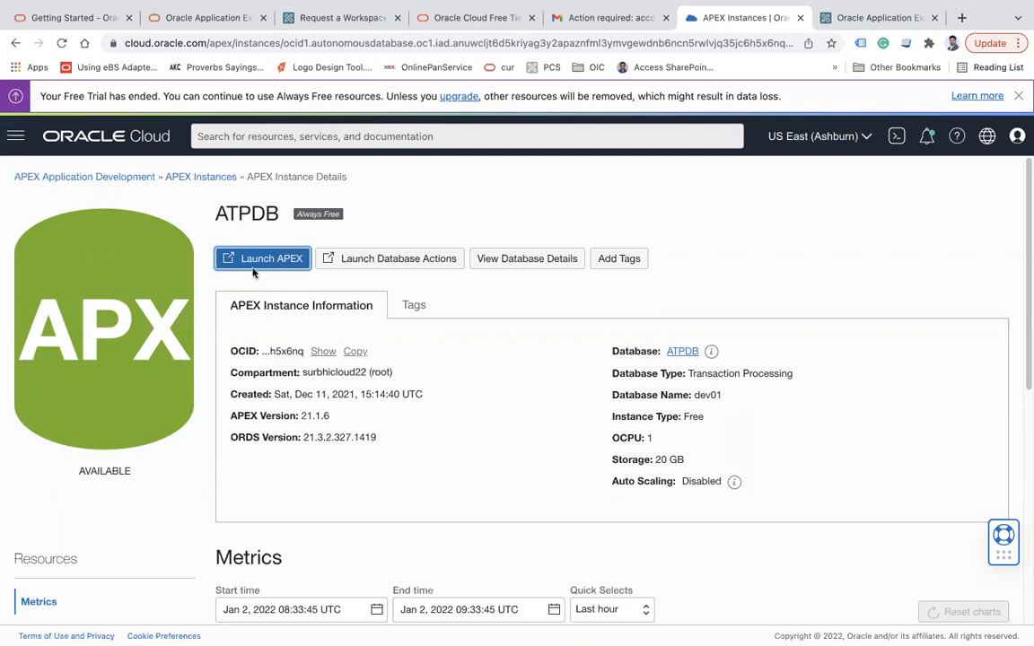
Open the Autonomous Transaction Processing databases list and its workload type filter
{"action": "left_click", "coordinate": [15, 137]}
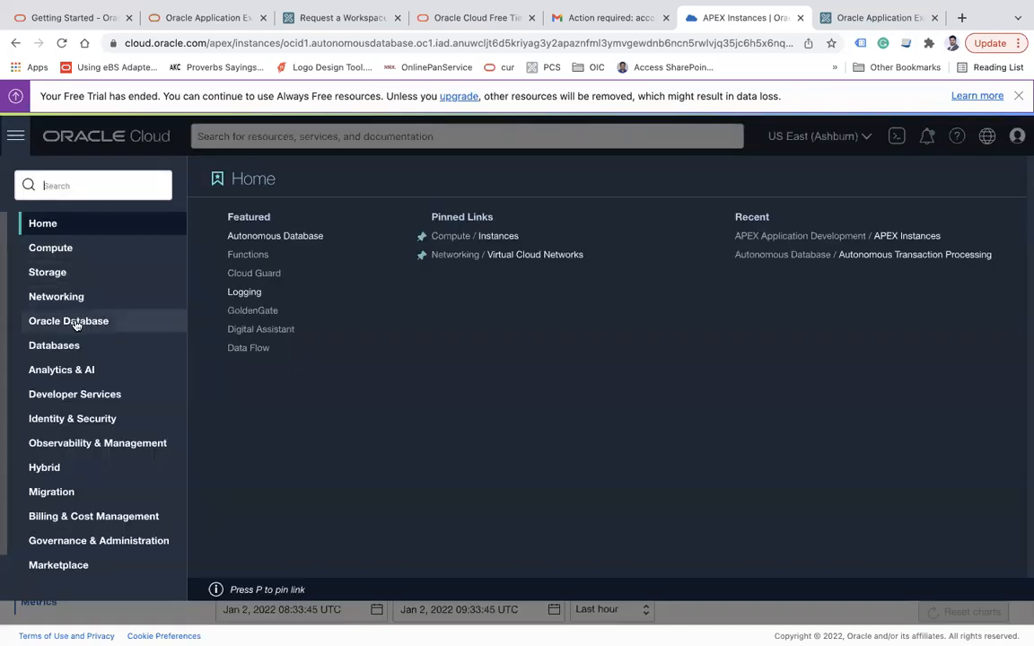
{"action": "mouse_move", "coordinate": [77, 320]}
{"action": "left_click", "coordinate": [323, 306]}
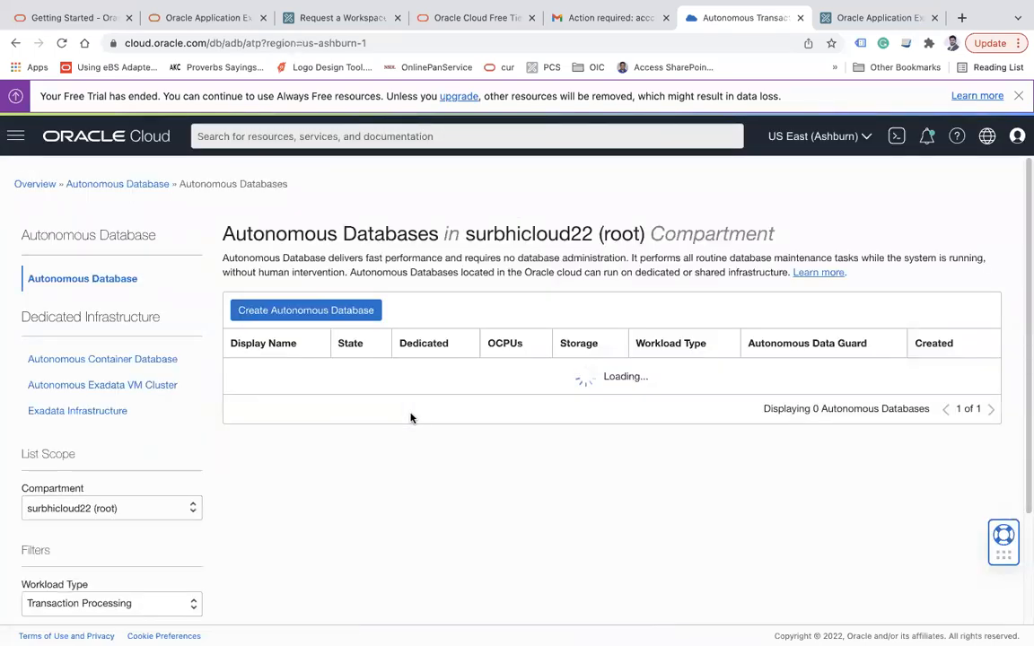
{"action": "left_click", "coordinate": [106, 596]}
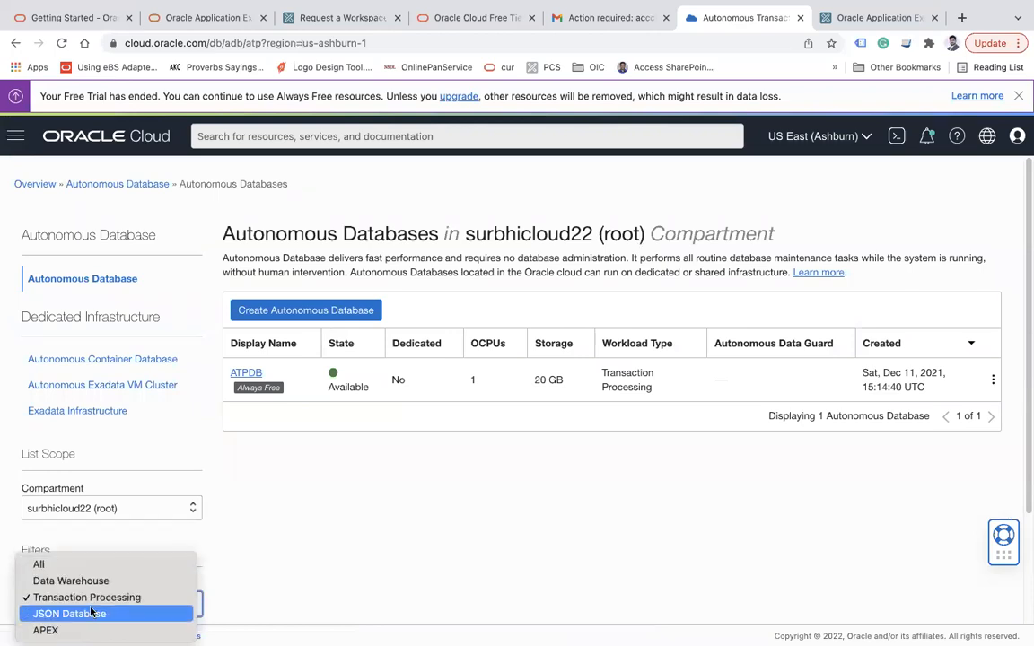
Keep the Transaction Processing filter, open ATPDB and follow its APEX Instance link
{"action": "left_click", "coordinate": [377, 409]}
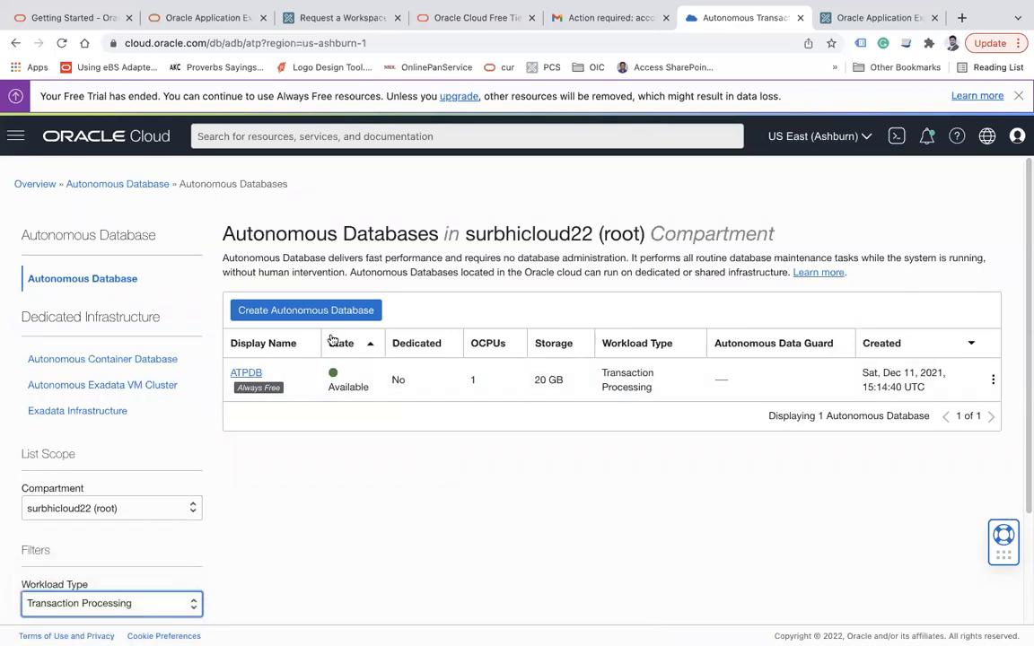
{"action": "left_click", "coordinate": [255, 375]}
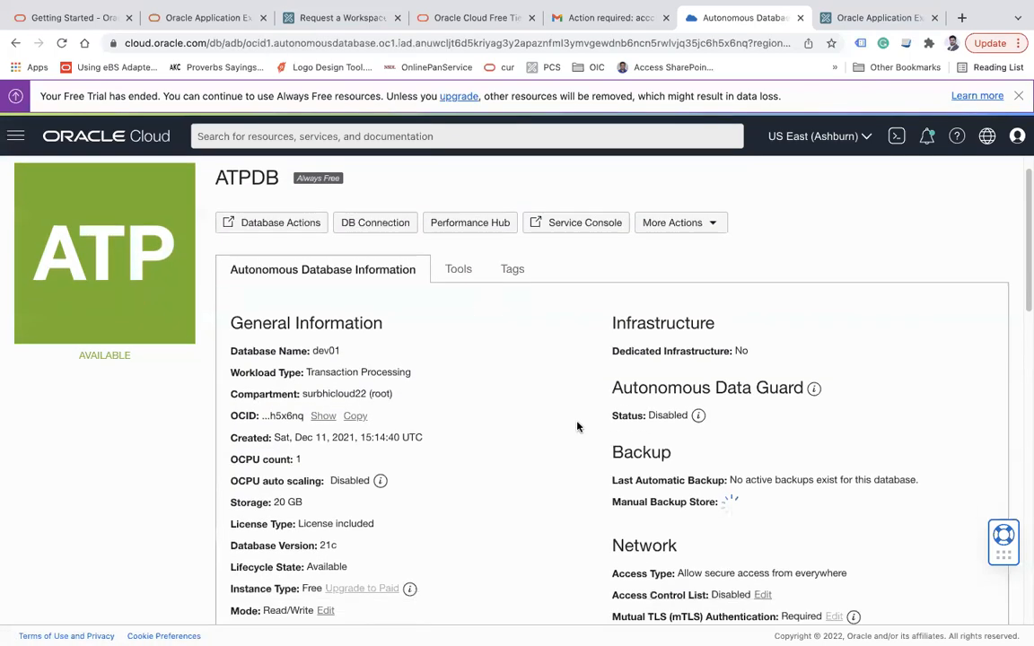
{"action": "scroll", "coordinate": [574, 424], "scroll_direction": "down", "scroll_amount": 5}
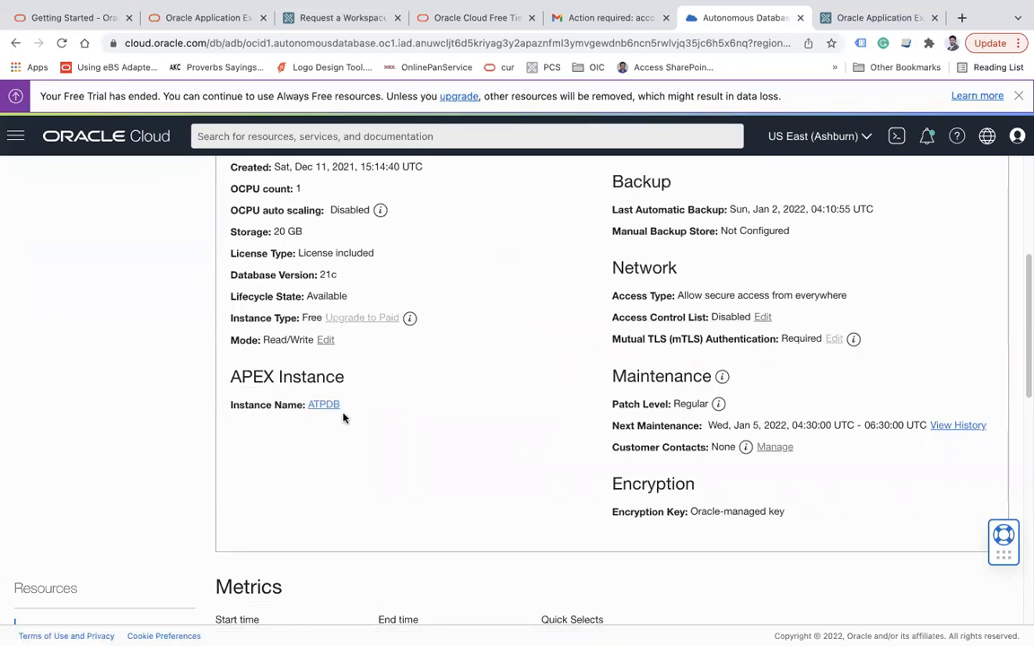
{"action": "left_click_drag", "start_coordinate": [231, 376], "coordinate": [369, 380]}
{"action": "left_click", "coordinate": [437, 377]}
{"action": "left_click", "coordinate": [324, 404]}
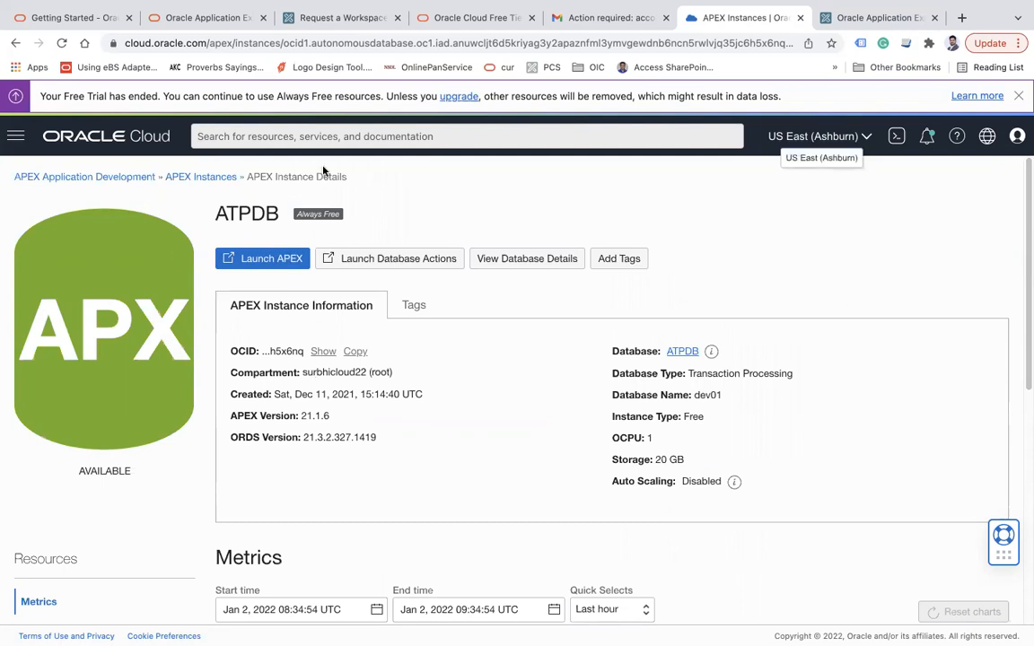
Enter the requester's first name, last name and e-mail address on the workspace request
{"action": "left_click", "coordinate": [326, 18]}
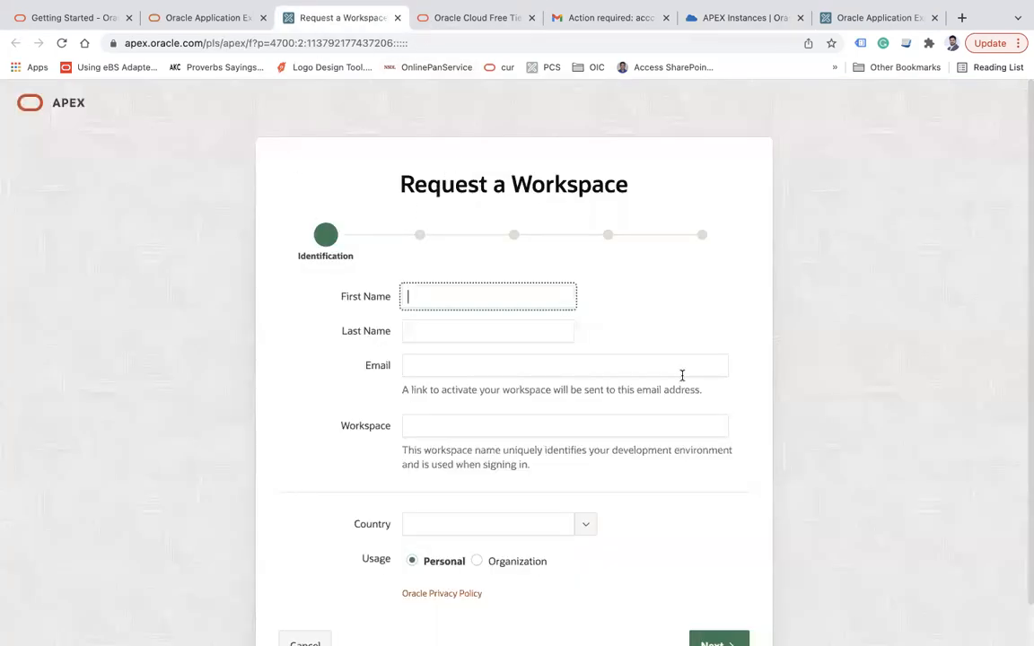
{"action": "key", "text": "Tab"}
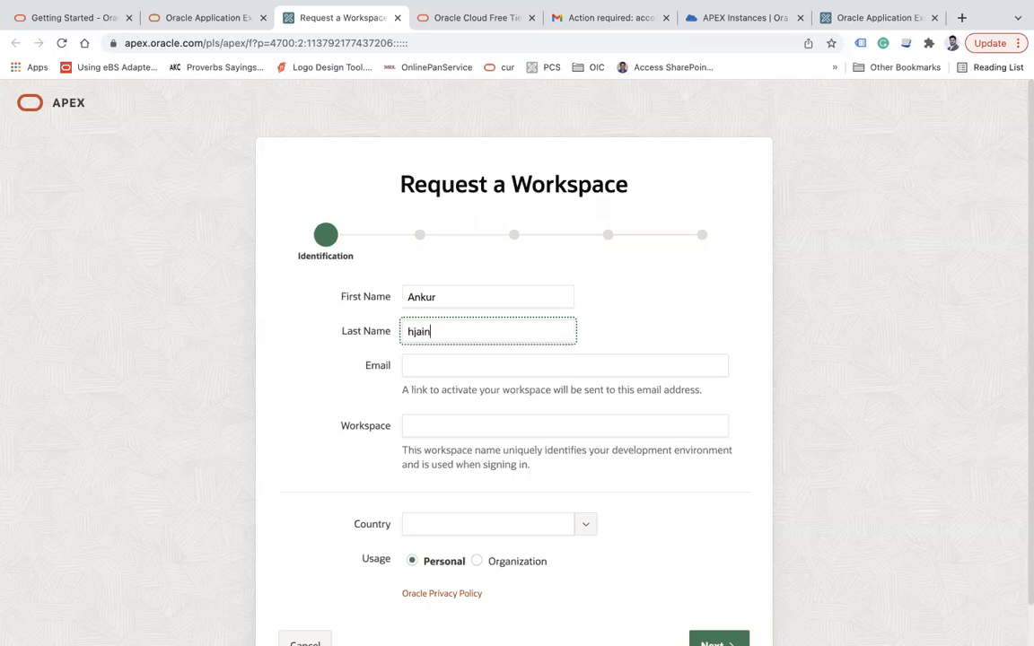
{"action": "type", "text": "Jain"}
{"action": "key", "text": "Tab"}
{"action": "type", "text": "anku"}
{"action": "key", "text": "Down"}
{"action": "key", "text": "Return"}
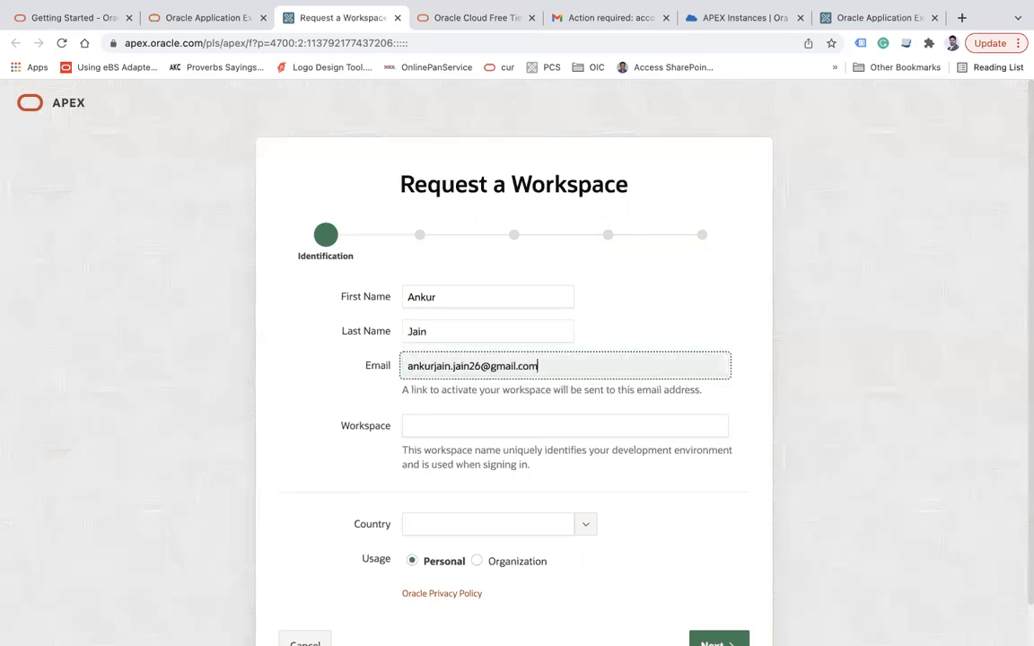
Fill in the suggested workspace name, choose India as country, and submit the step
{"action": "left_click", "coordinate": [502, 432]}
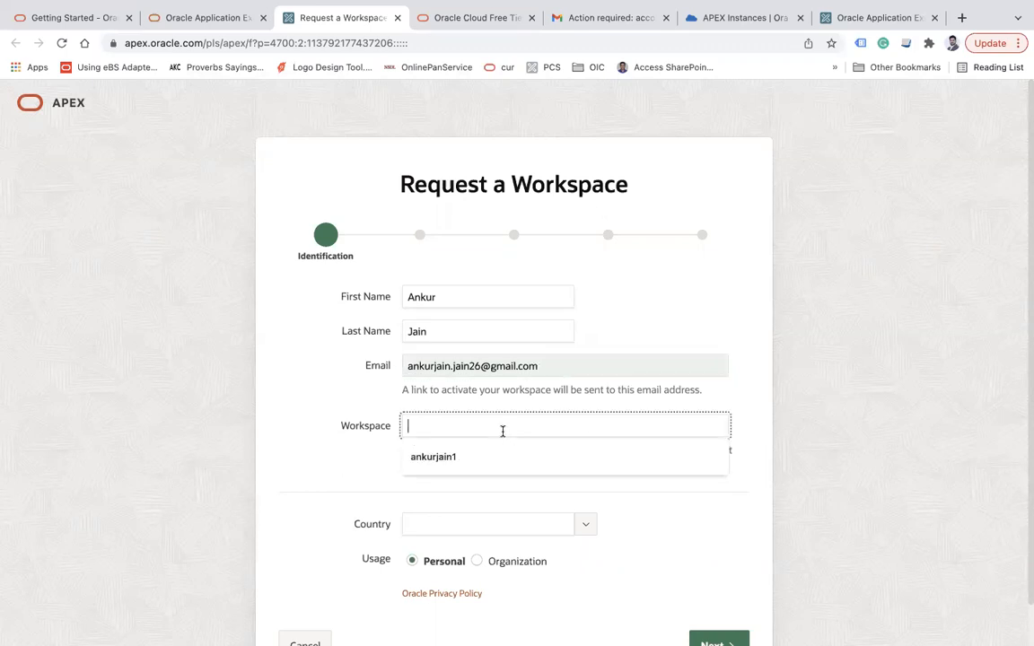
{"action": "key", "text": "Down"}
{"action": "key", "text": "Return"}
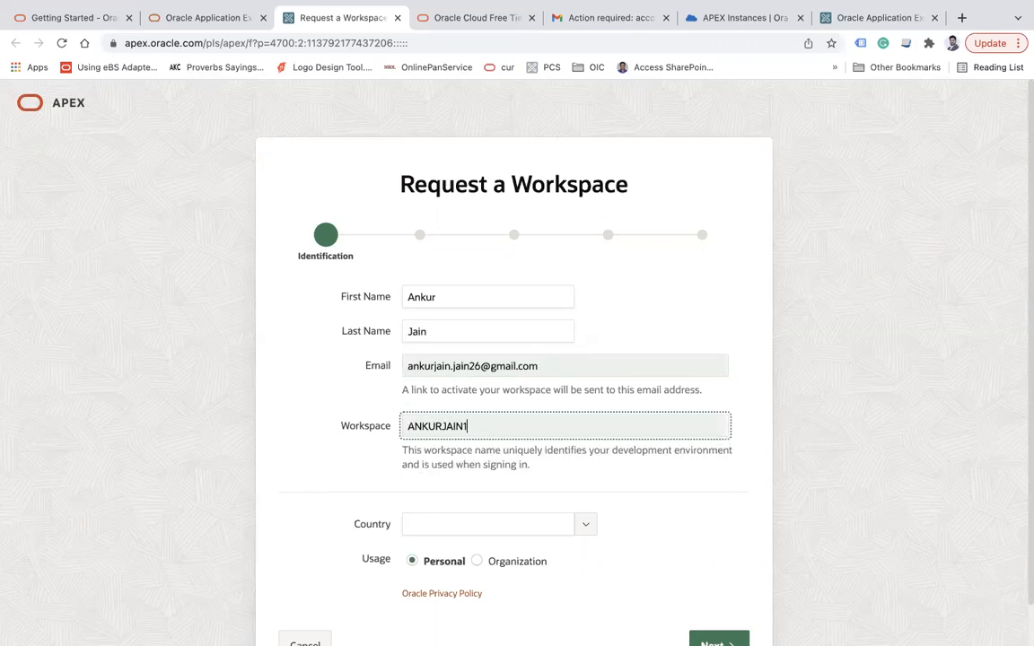
{"action": "left_click", "coordinate": [521, 524]}
{"action": "type", "text": "ind"}
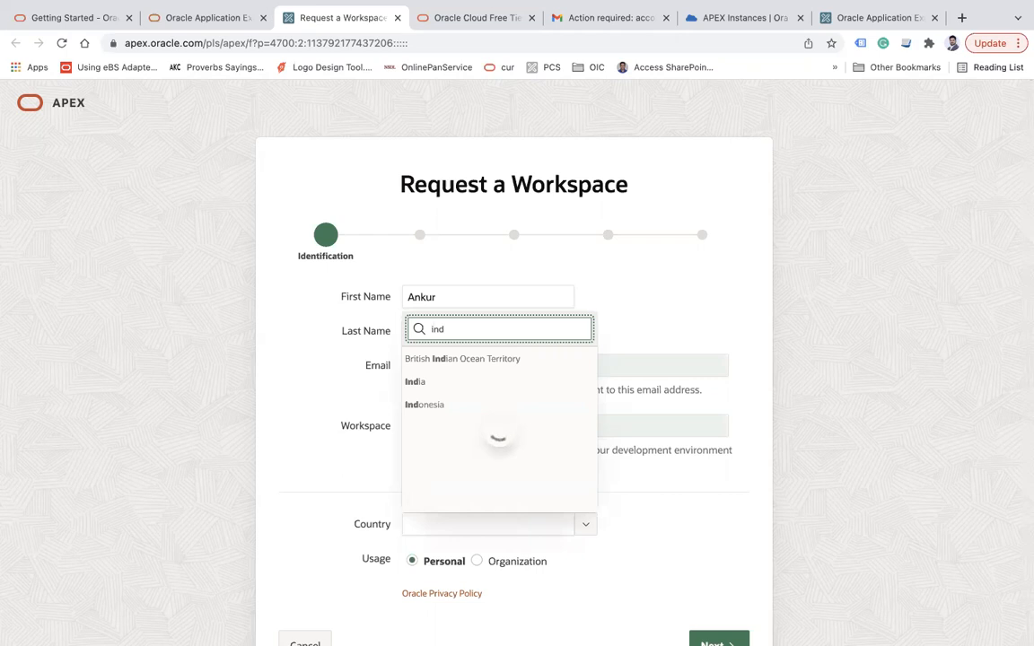
{"action": "key", "text": "Down"}
{"action": "key", "text": "Down"}
{"action": "key", "text": "Return"}
{"action": "scroll", "coordinate": [717, 553], "scroll_direction": "down", "scroll_amount": 1}
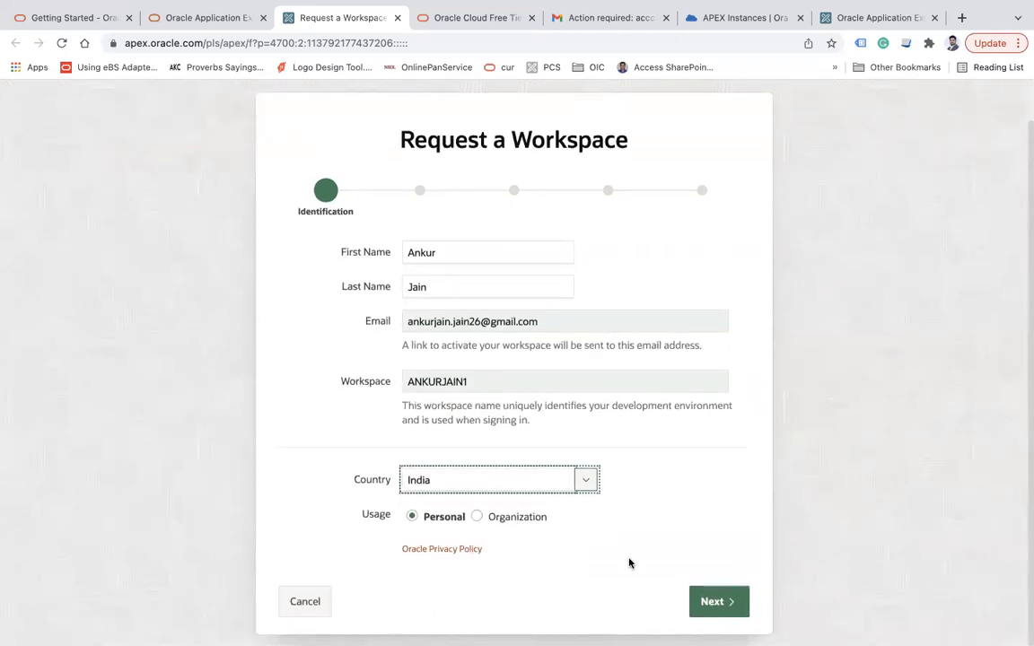
{"action": "left_click", "coordinate": [726, 607]}
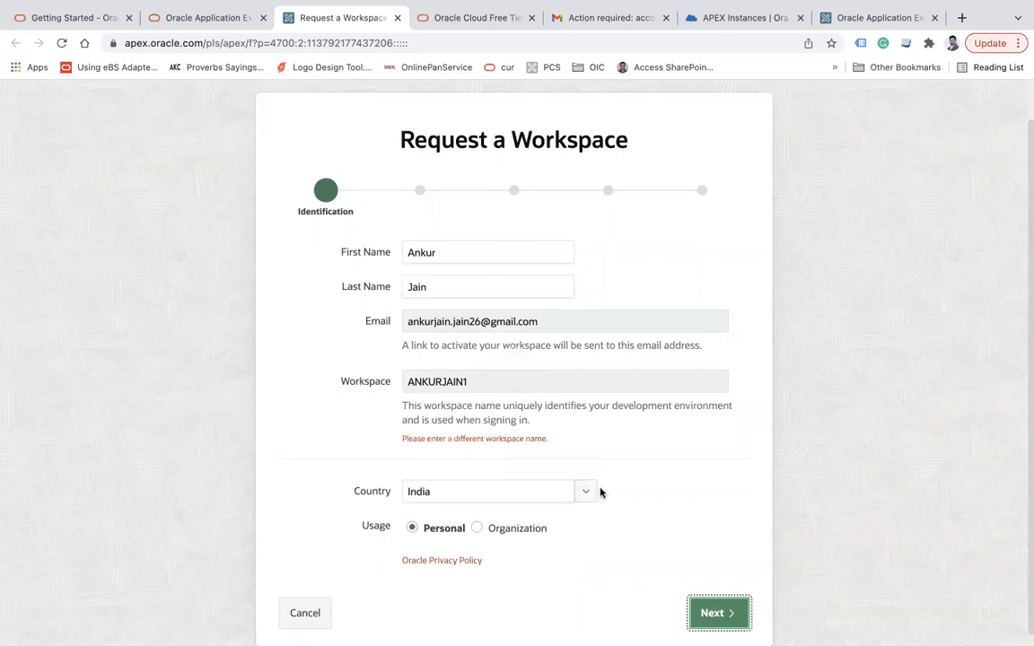
Resolve the workspace-name conflict by changing the name's last digit to 2
{"action": "left_click_drag", "start_coordinate": [403, 438], "coordinate": [486, 439]}
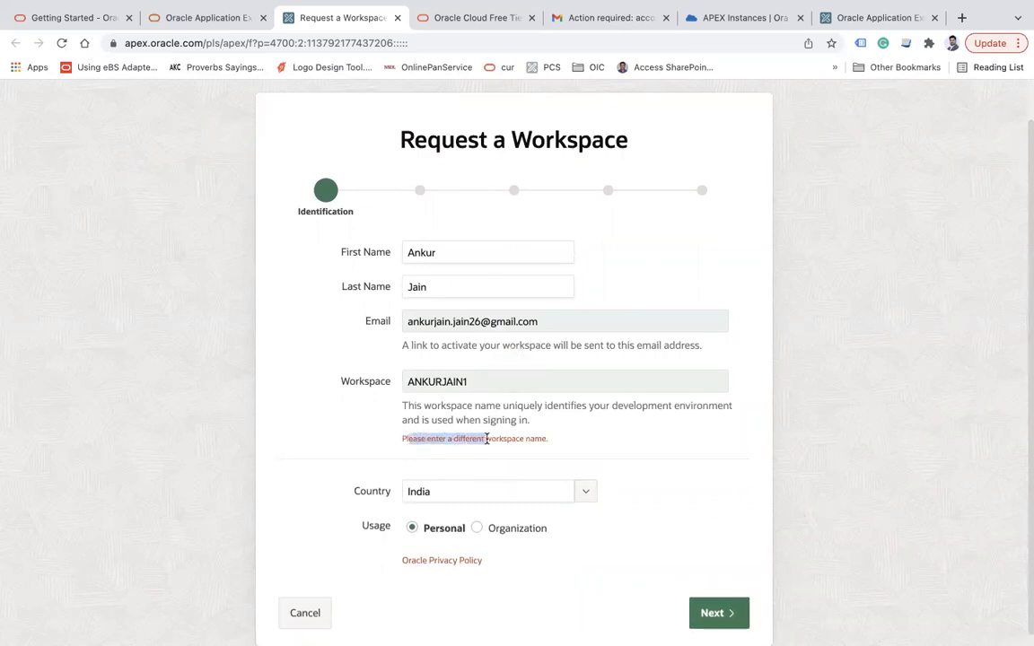
{"action": "left_click", "coordinate": [500, 383]}
{"action": "key", "text": "BackSpace"}
{"action": "type", "text": "2"}
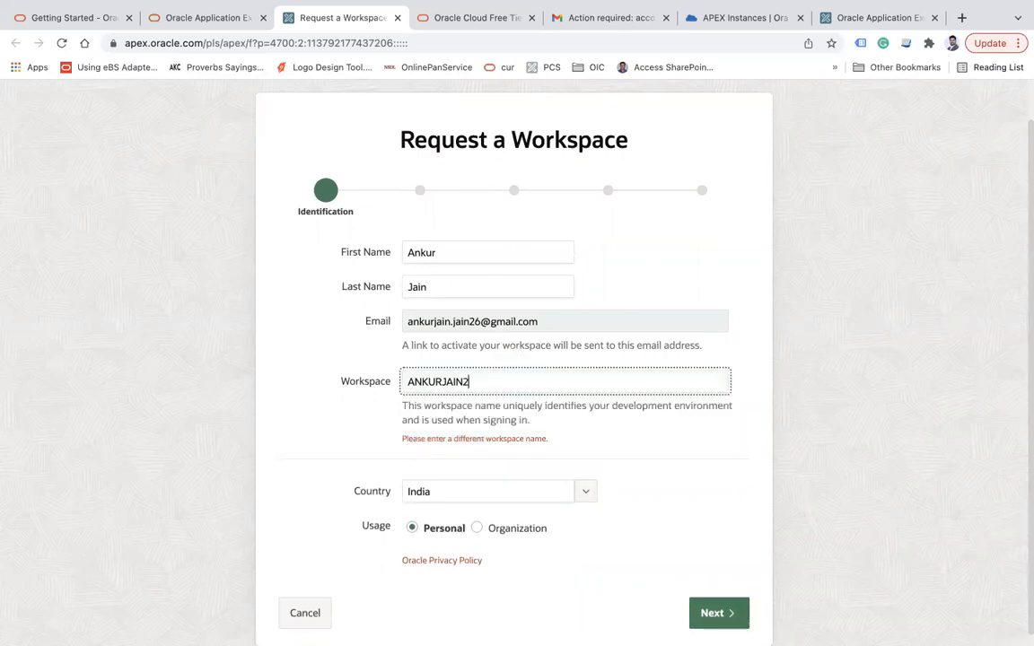
{"action": "left_click", "coordinate": [873, 413]}
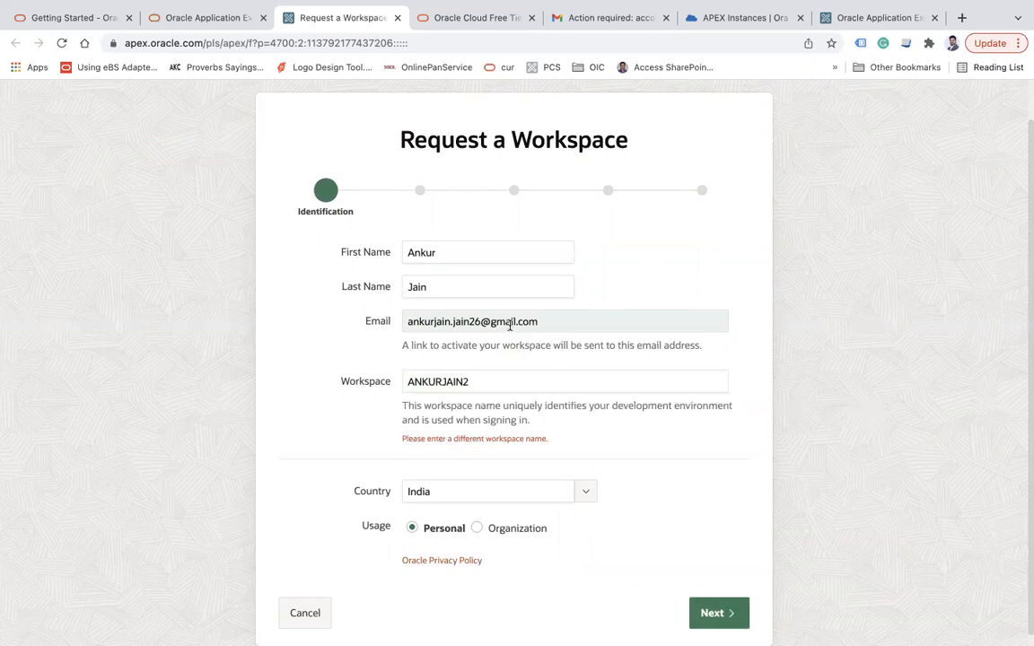
{"action": "double_click", "coordinate": [480, 386]}
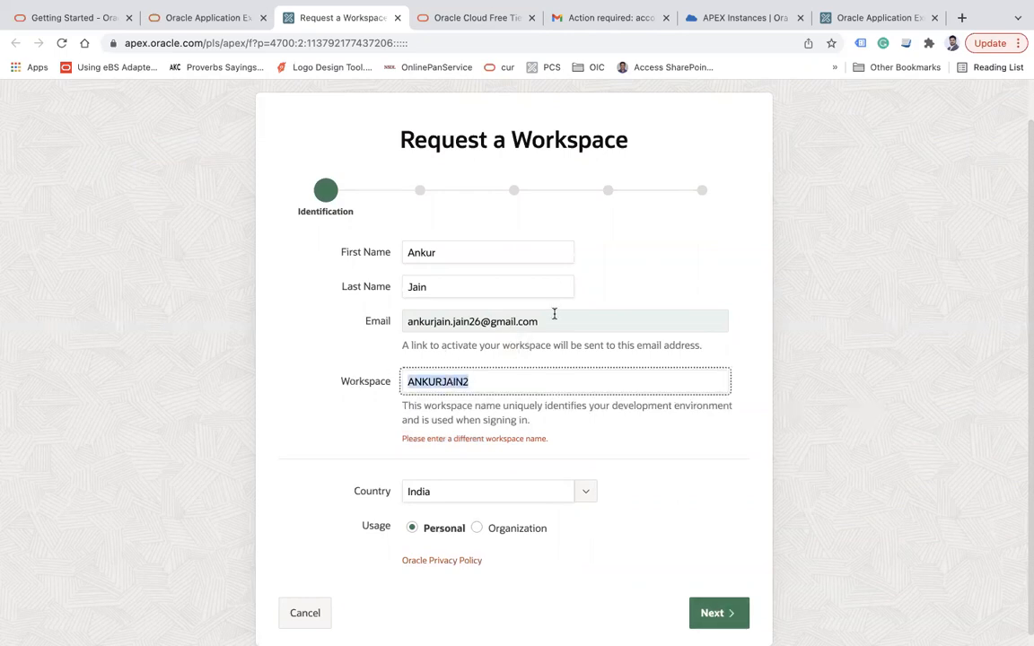
{"action": "left_click_drag", "start_coordinate": [554, 314], "coordinate": [356, 310]}
Answer Yes to both survey questions, justify with 'for a demo purpose', and accept the terms
{"action": "left_click", "coordinate": [701, 611]}
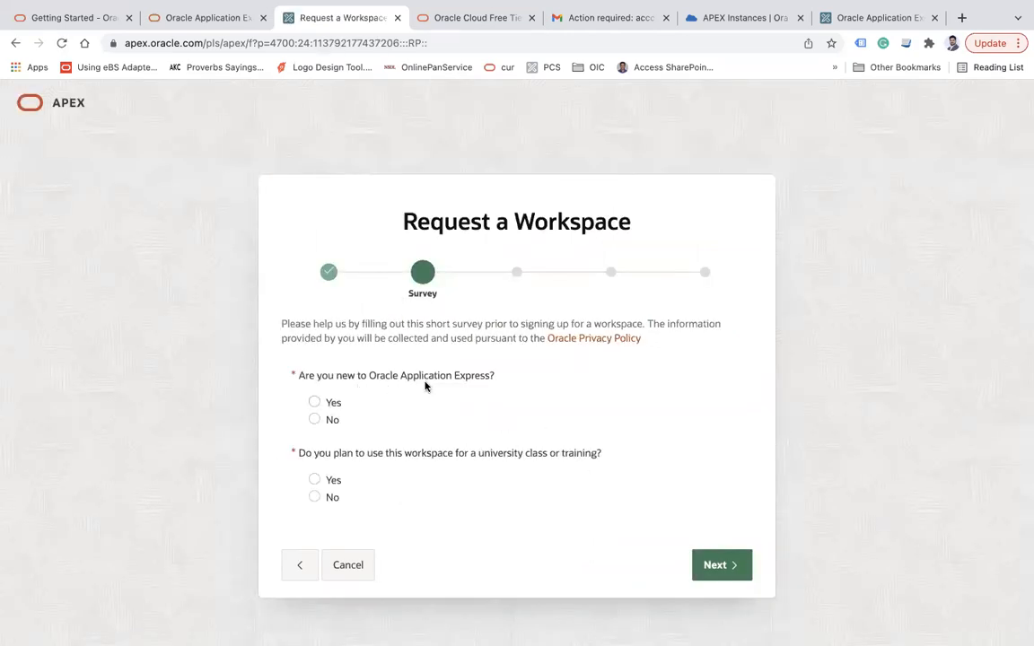
{"action": "left_click", "coordinate": [316, 404]}
{"action": "left_click", "coordinate": [315, 481]}
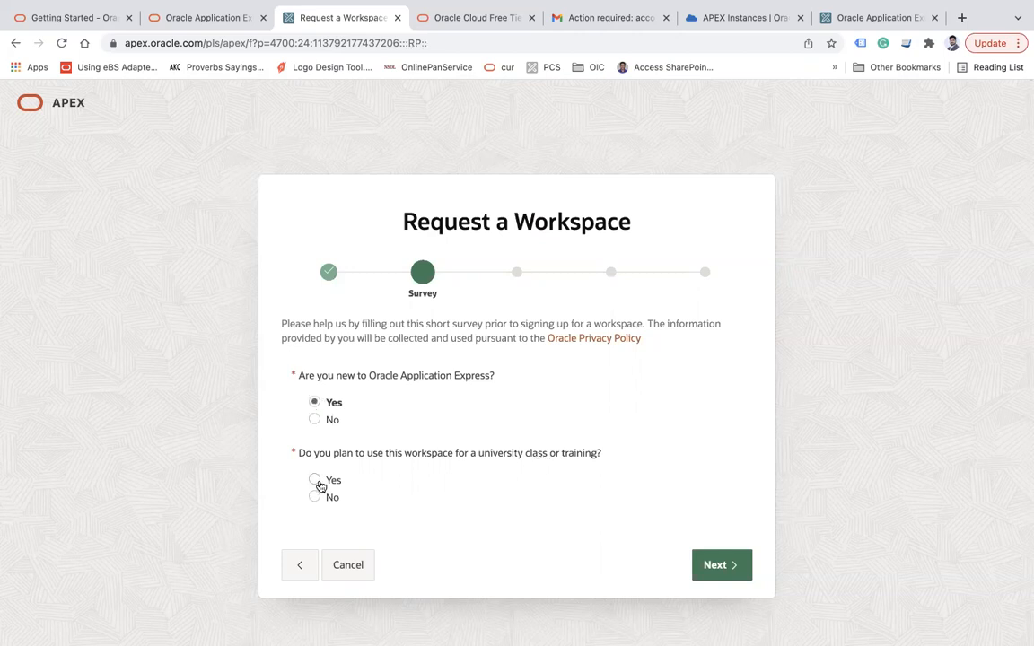
{"action": "left_click", "coordinate": [718, 564]}
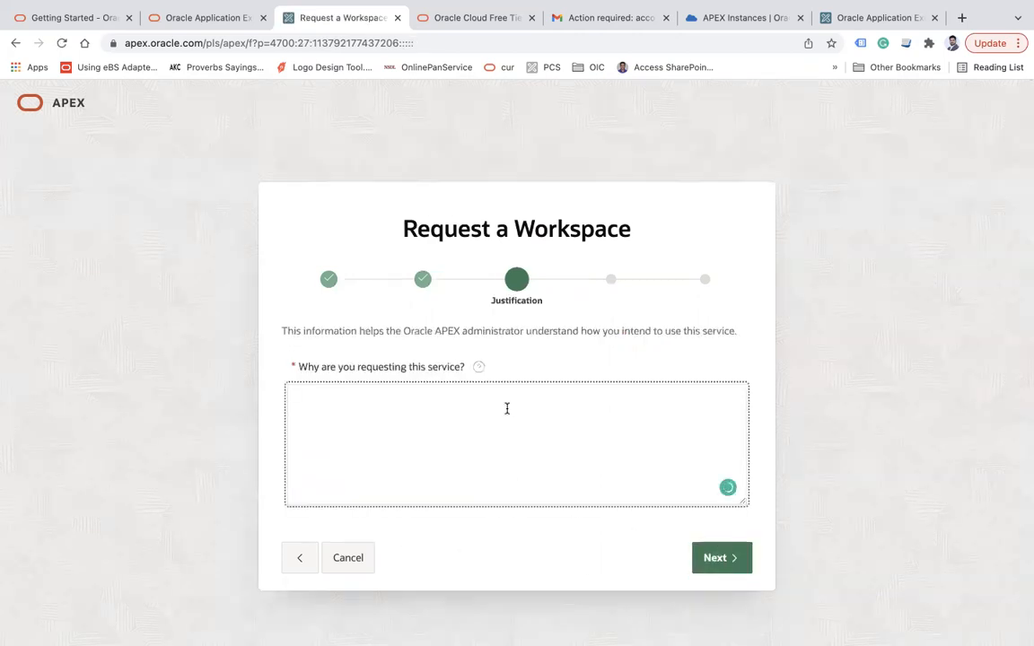
{"action": "type", "text": "for a demo purpose"}
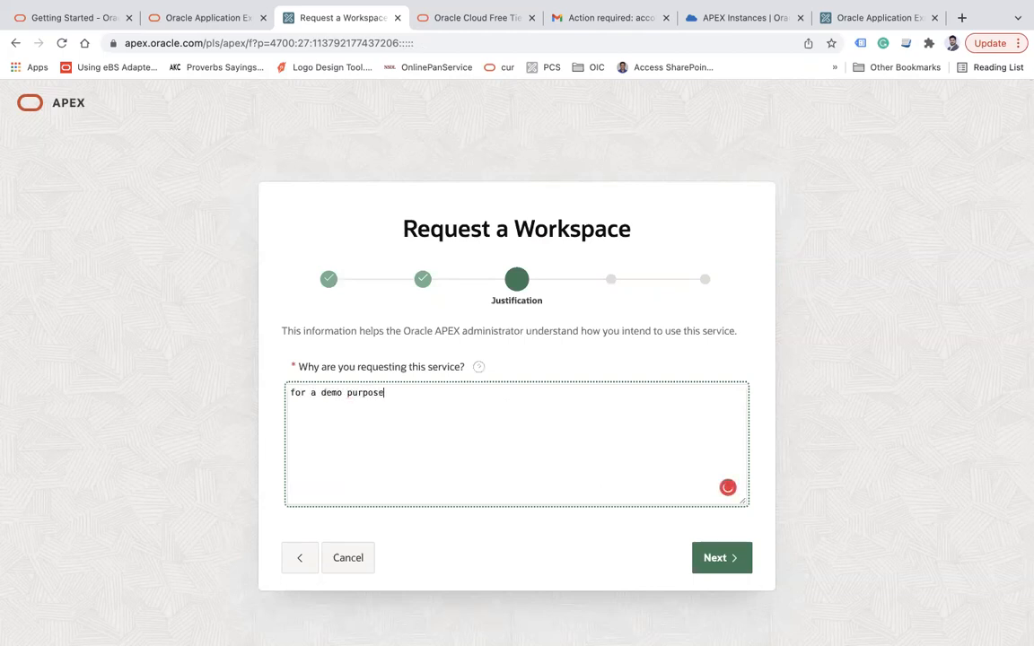
{"action": "left_click", "coordinate": [706, 557]}
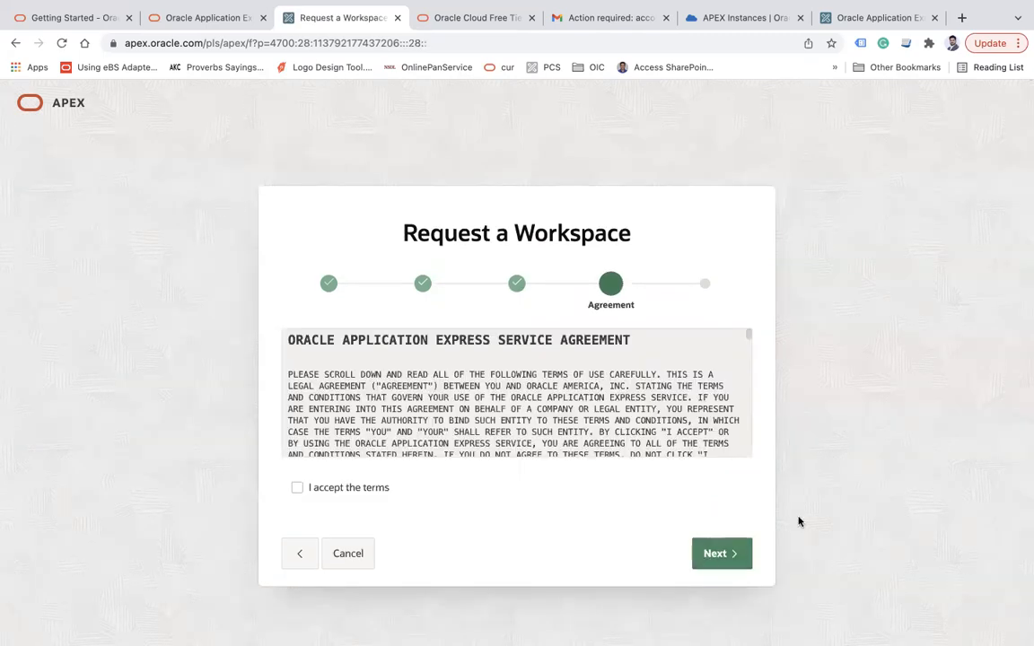
{"action": "left_click", "coordinate": [295, 487]}
{"action": "left_click", "coordinate": [715, 554]}
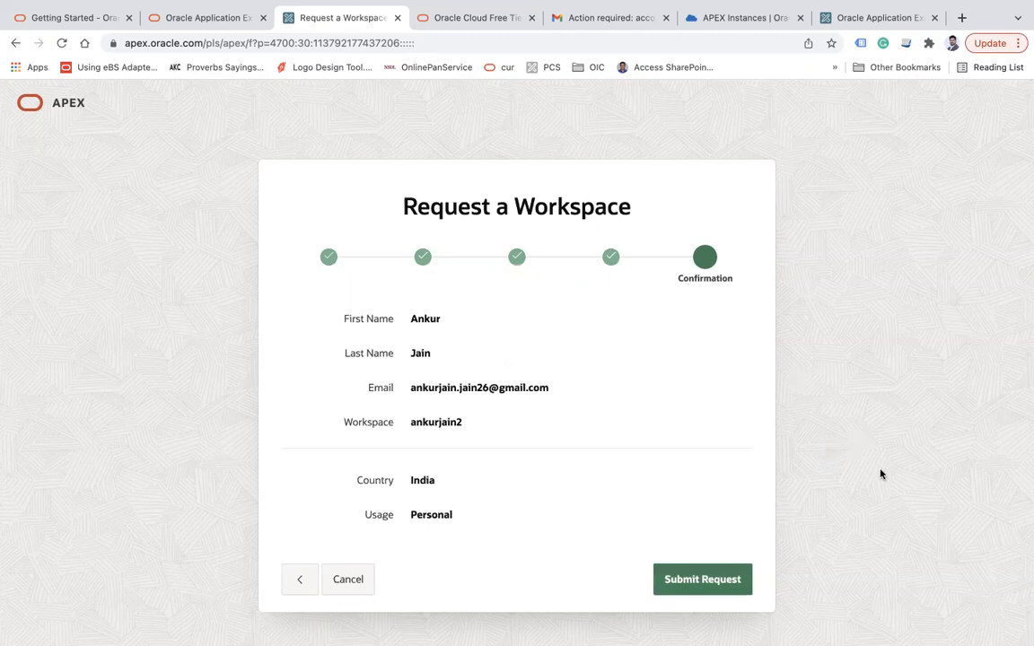
Open the workspace-approved email in Gmail and create the workspace from its link
{"action": "left_click", "coordinate": [584, 18]}
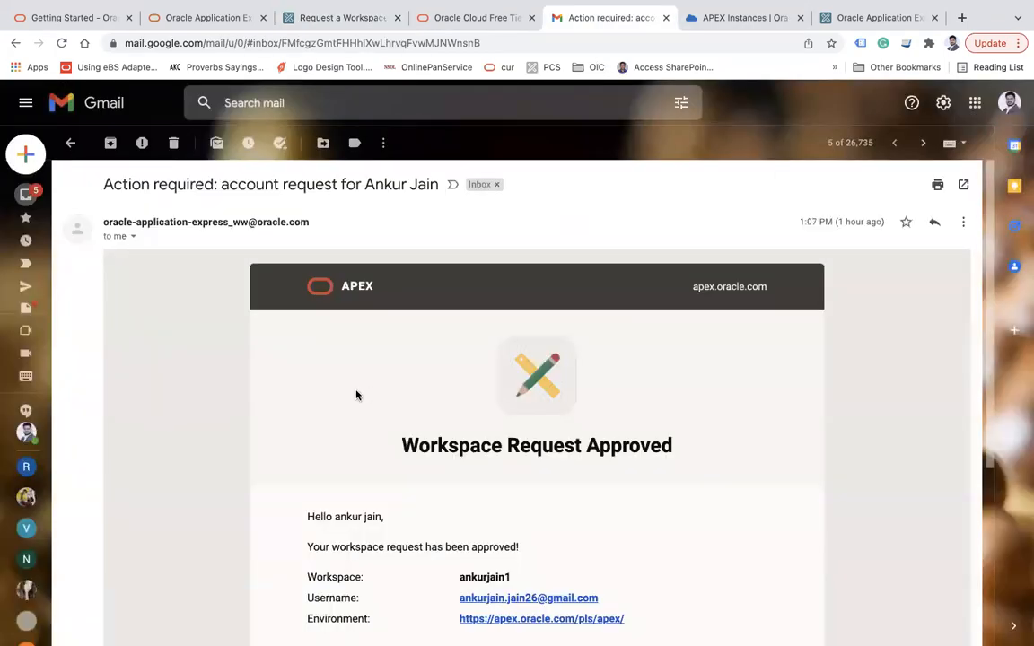
{"action": "left_click_drag", "start_coordinate": [126, 184], "coordinate": [384, 185]}
{"action": "scroll", "coordinate": [738, 448], "scroll_direction": "down", "scroll_amount": 2}
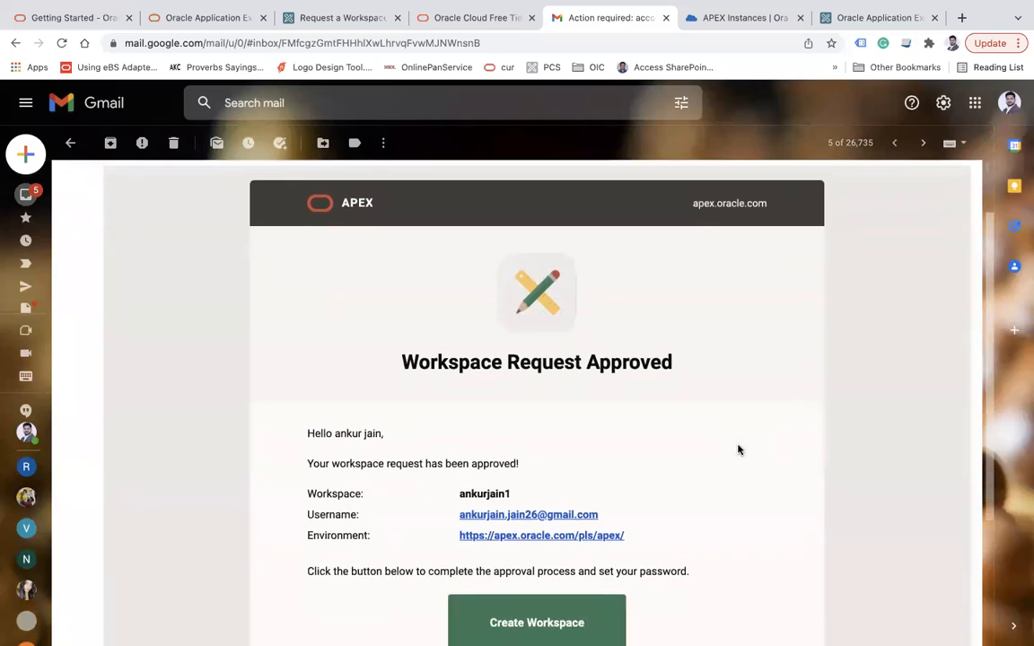
{"action": "left_click_drag", "start_coordinate": [458, 479], "coordinate": [505, 477]}
{"action": "left_click", "coordinate": [681, 438]}
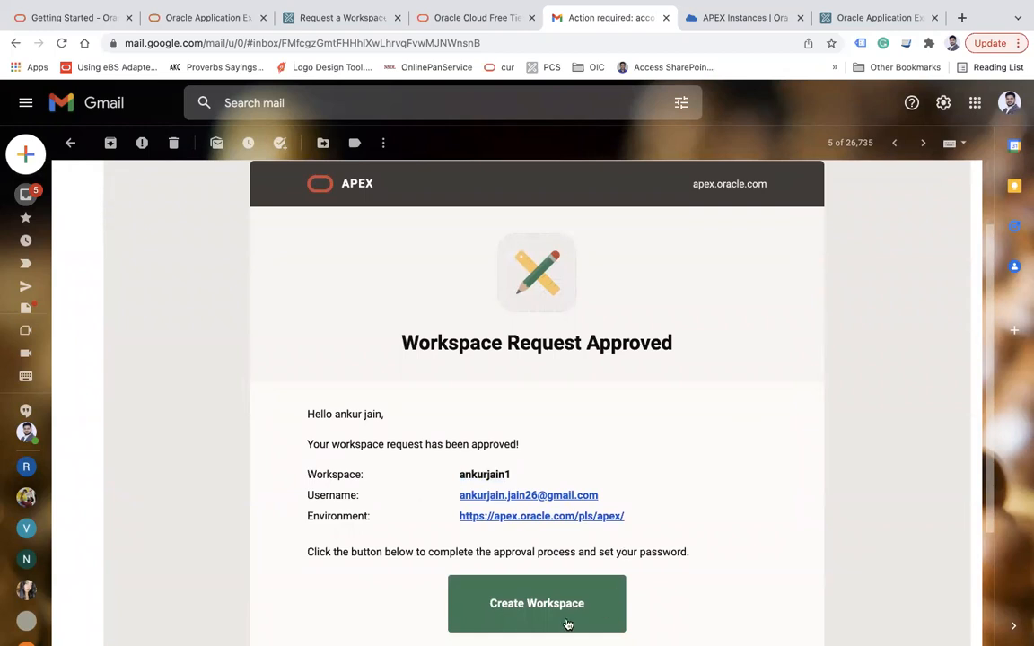
{"action": "left_click", "coordinate": [538, 608]}
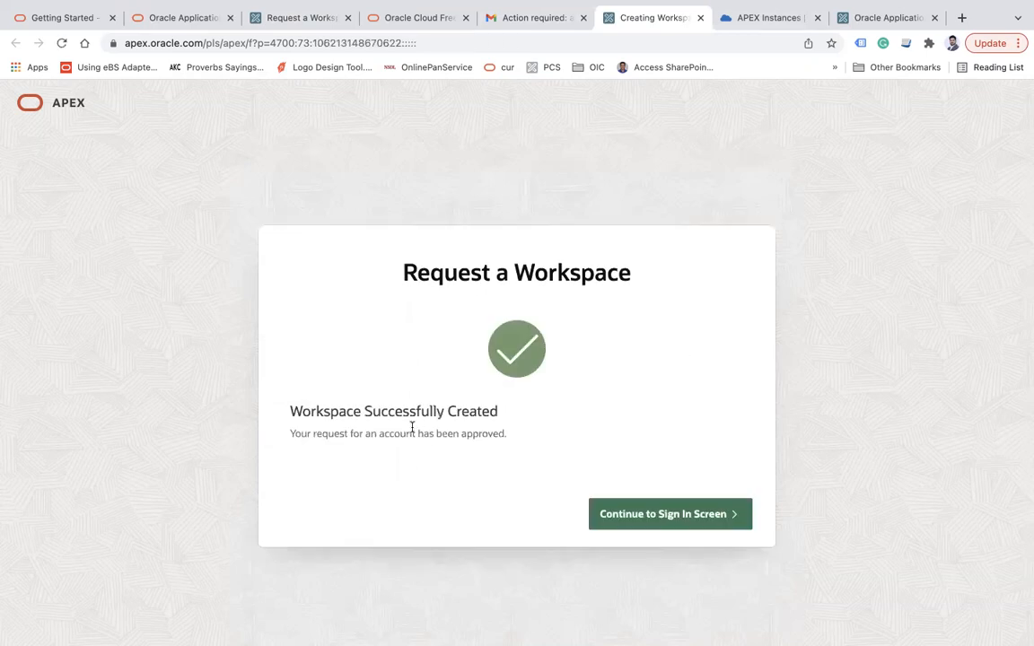
Continue to sign-in and submit a new workspace password with its confirmation
{"action": "left_click", "coordinate": [666, 515]}
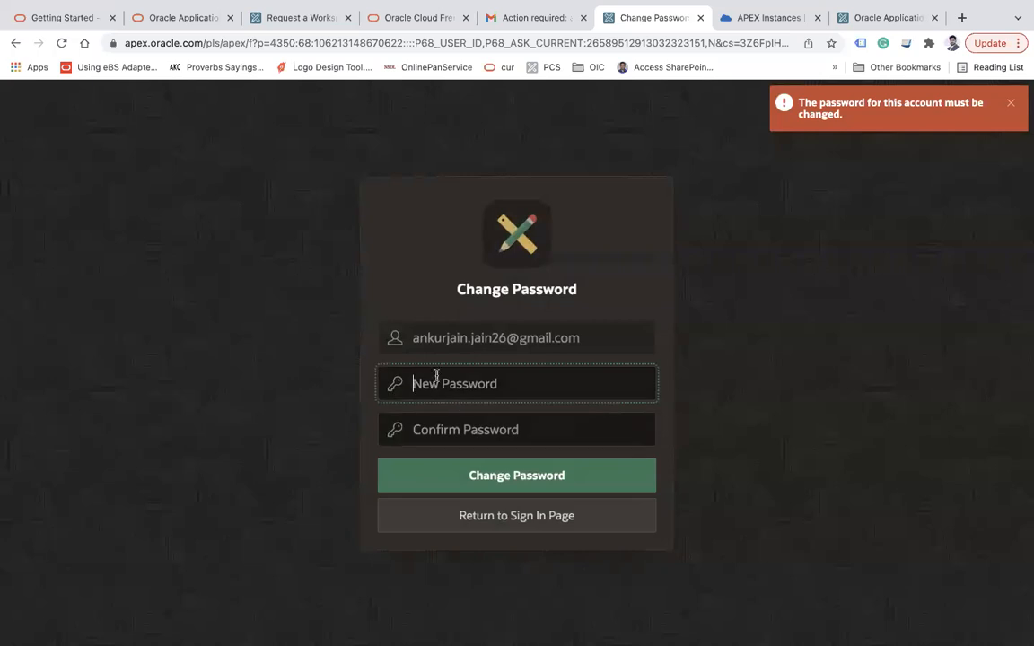
{"action": "type", "text": "******"}
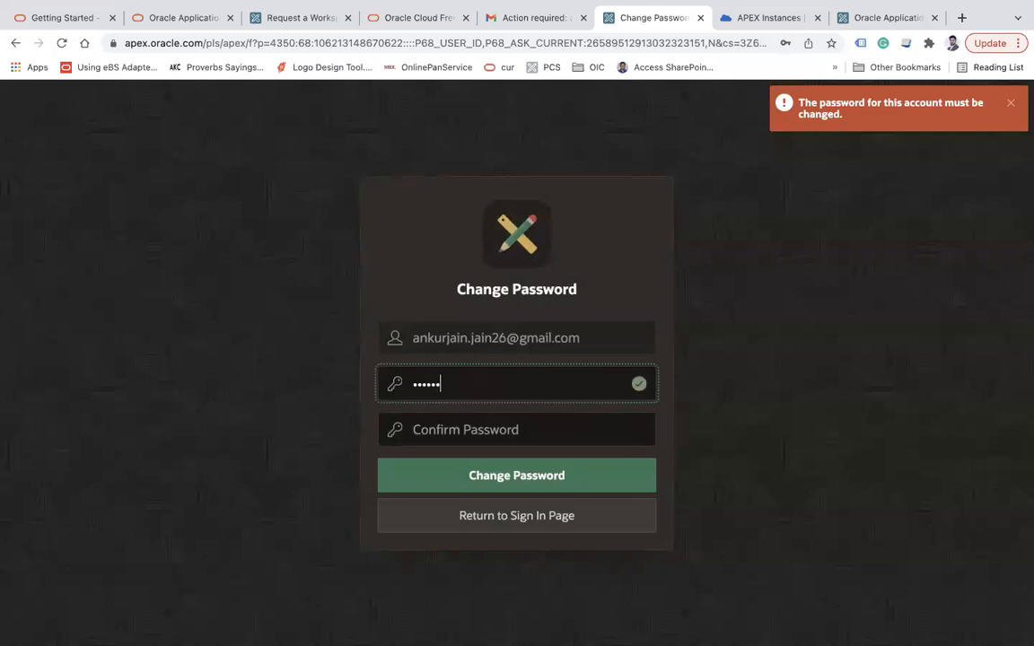
{"action": "key", "text": "Tab"}
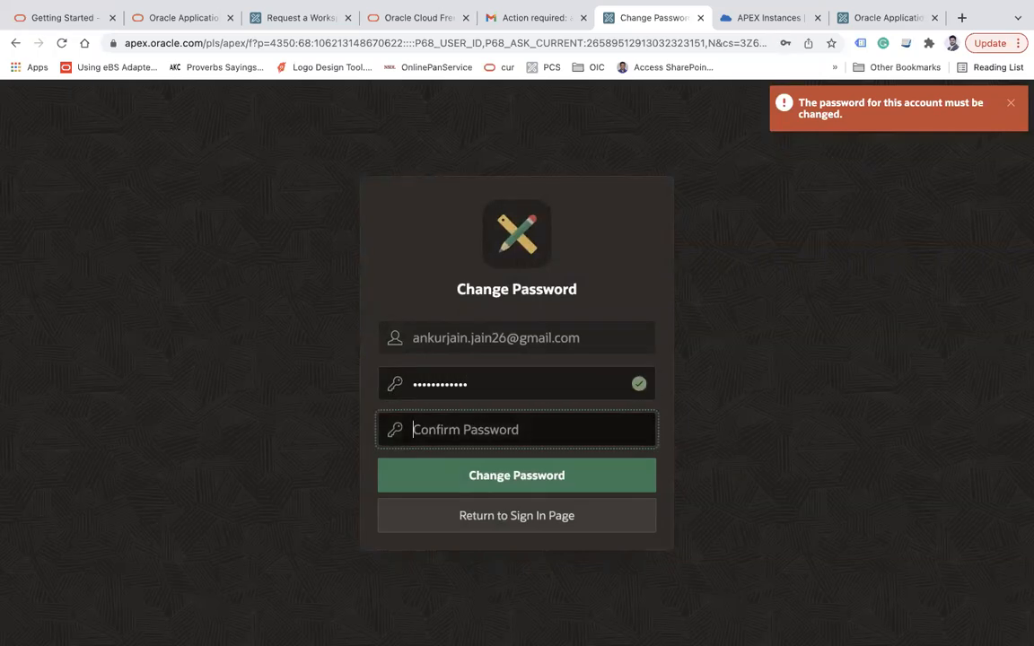
{"action": "type", "text": "******"}
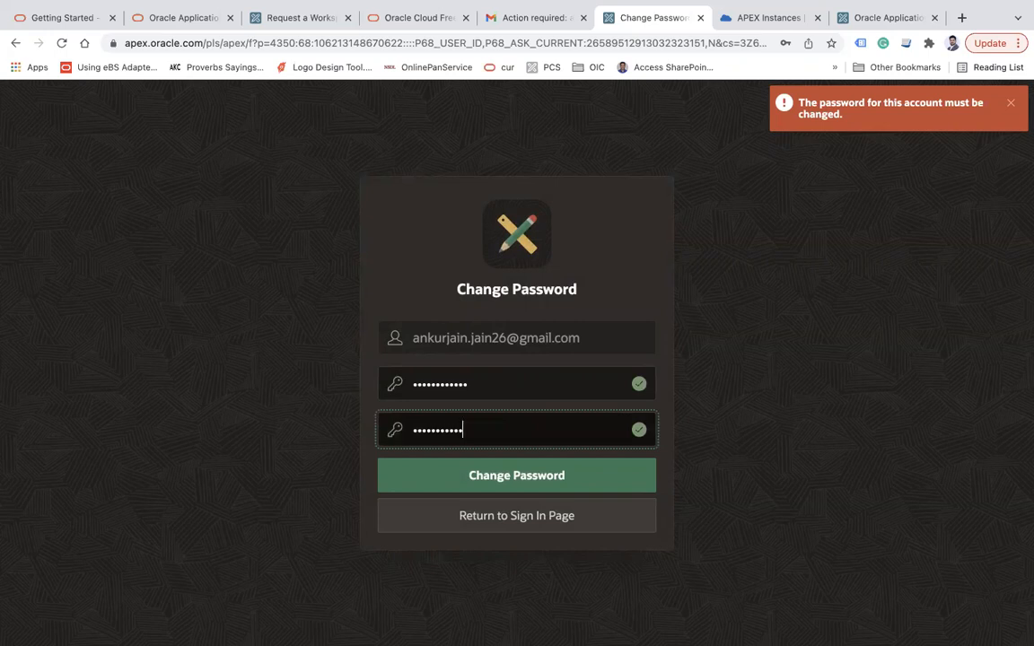
{"action": "left_click", "coordinate": [598, 482]}
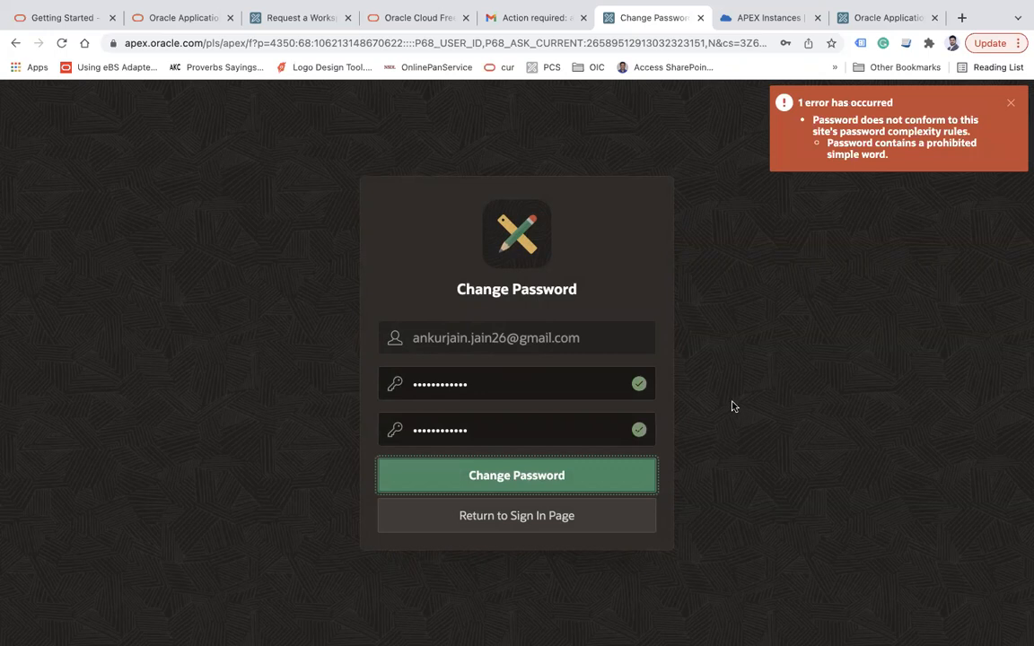
Retry with stronger passwords after the complexity errors until the password change succeeds
{"action": "double_click", "coordinate": [497, 385]}
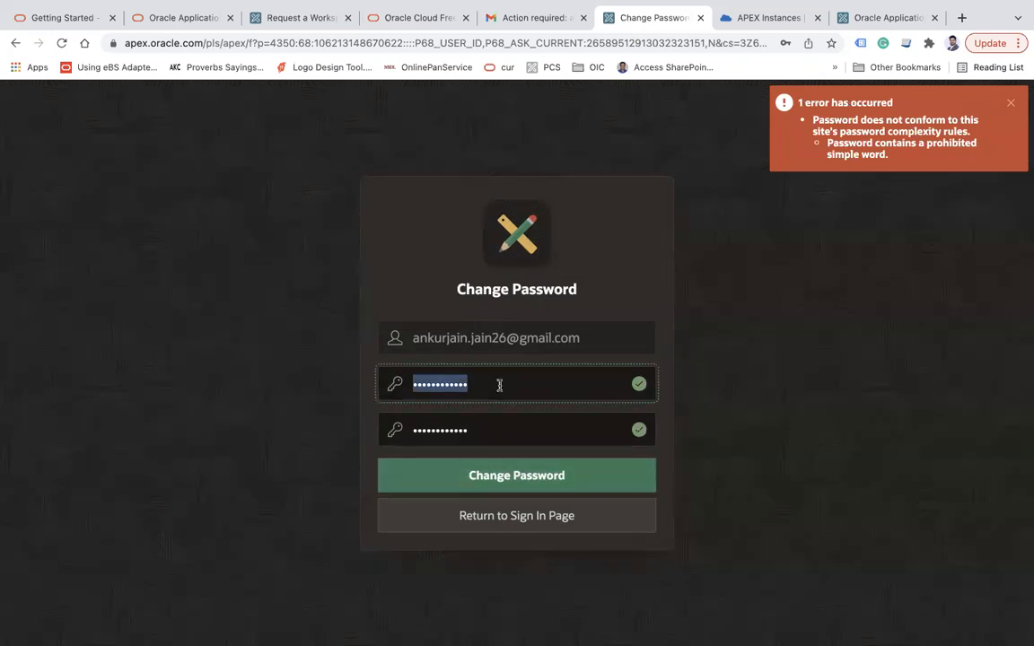
{"action": "type", "text": "******"}
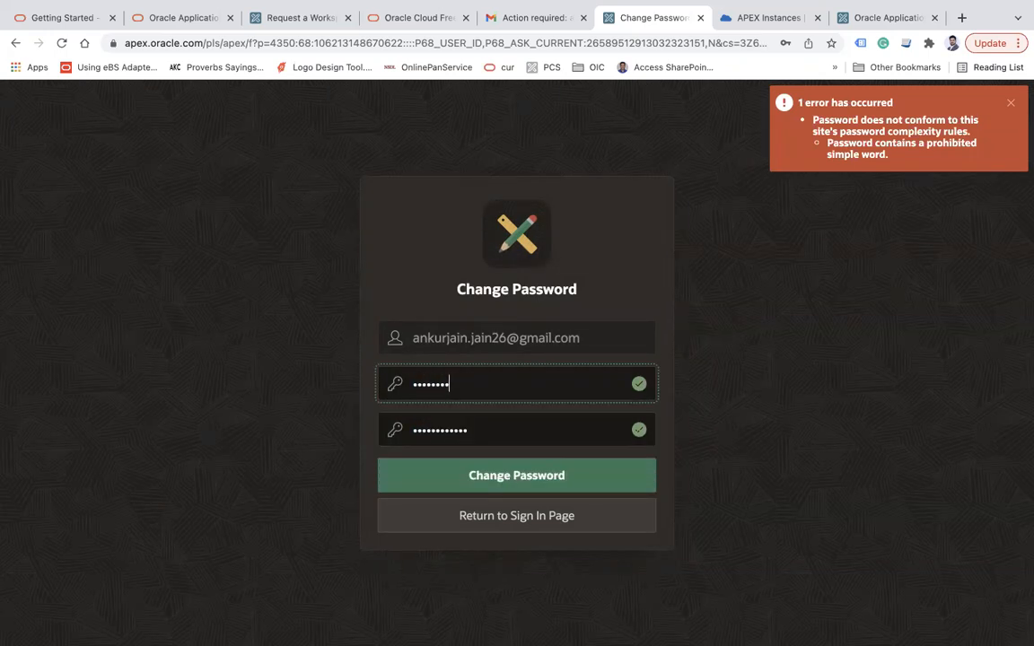
{"action": "type", "text": "*"}
{"action": "key", "text": "Tab"}
{"action": "type", "text": "****"}
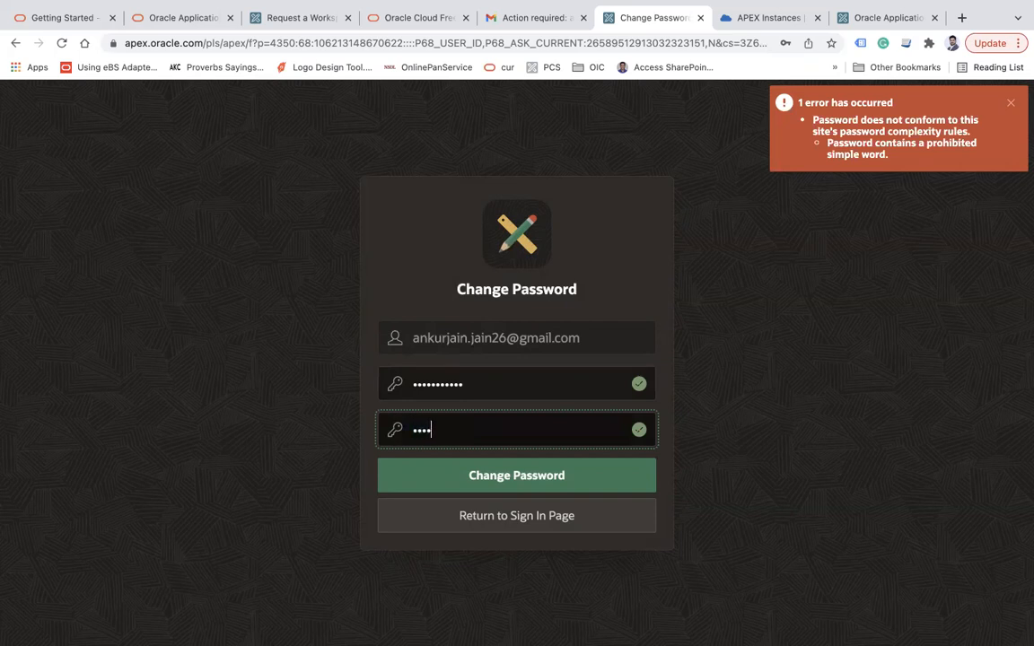
{"action": "left_click", "coordinate": [518, 474]}
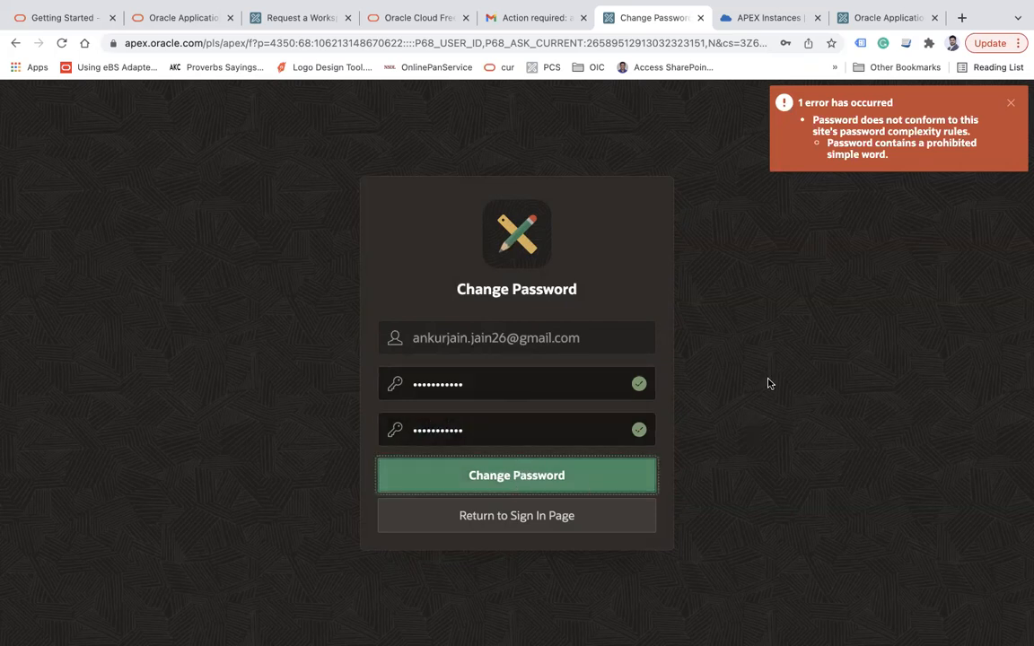
{"action": "left_click", "coordinate": [1011, 103]}
{"action": "double_click", "coordinate": [527, 392]}
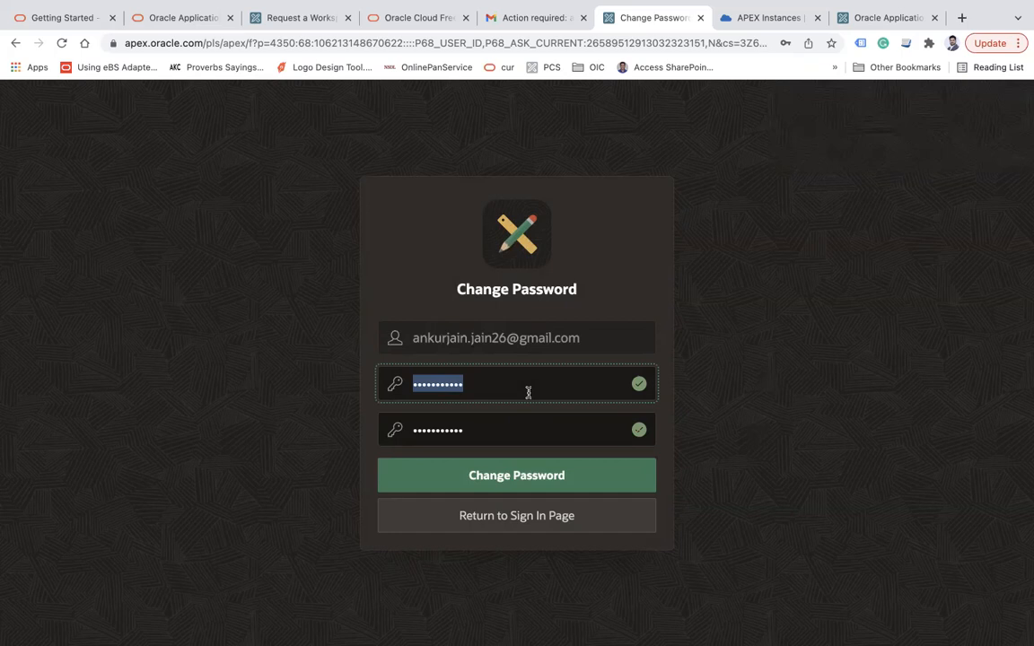
{"action": "type", "text": "abc"}
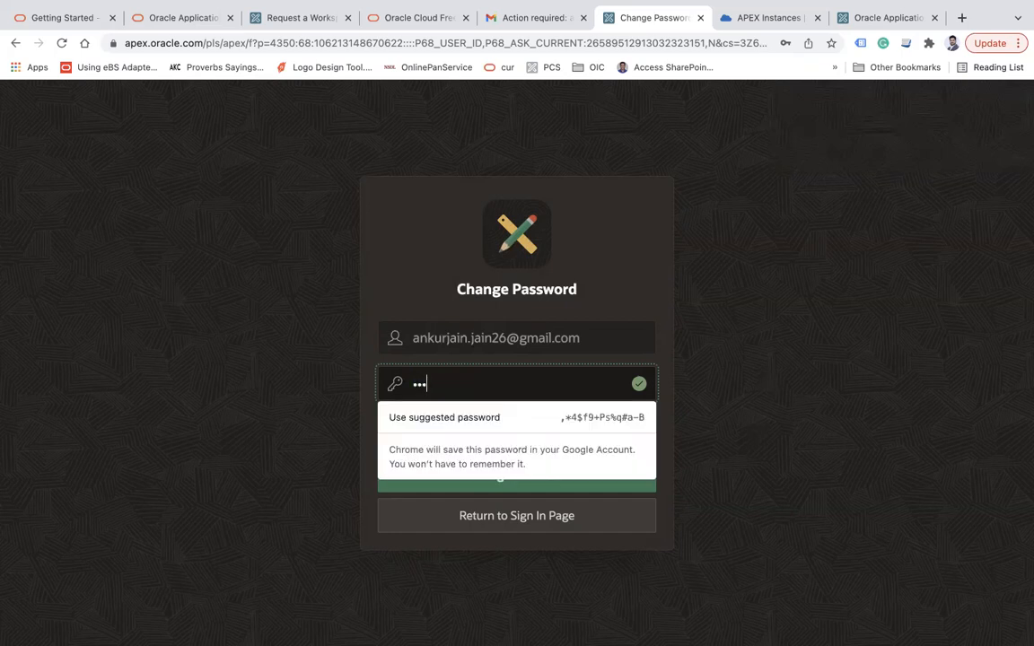
{"action": "type", "text": "defg"}
{"action": "key", "text": "Tab"}
{"action": "type", "text": "abcdefghijk"}
{"action": "left_click", "coordinate": [542, 473]}
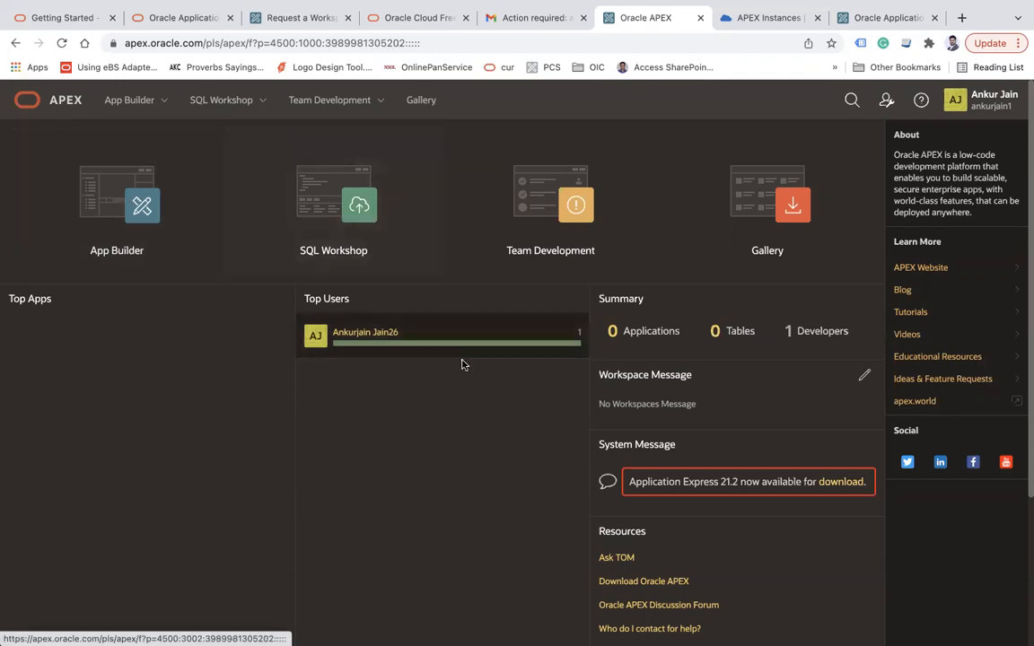
Open the APEX app Gallery, then advance the slideshow to the closing Thank you slide
{"action": "left_click", "coordinate": [786, 213]}
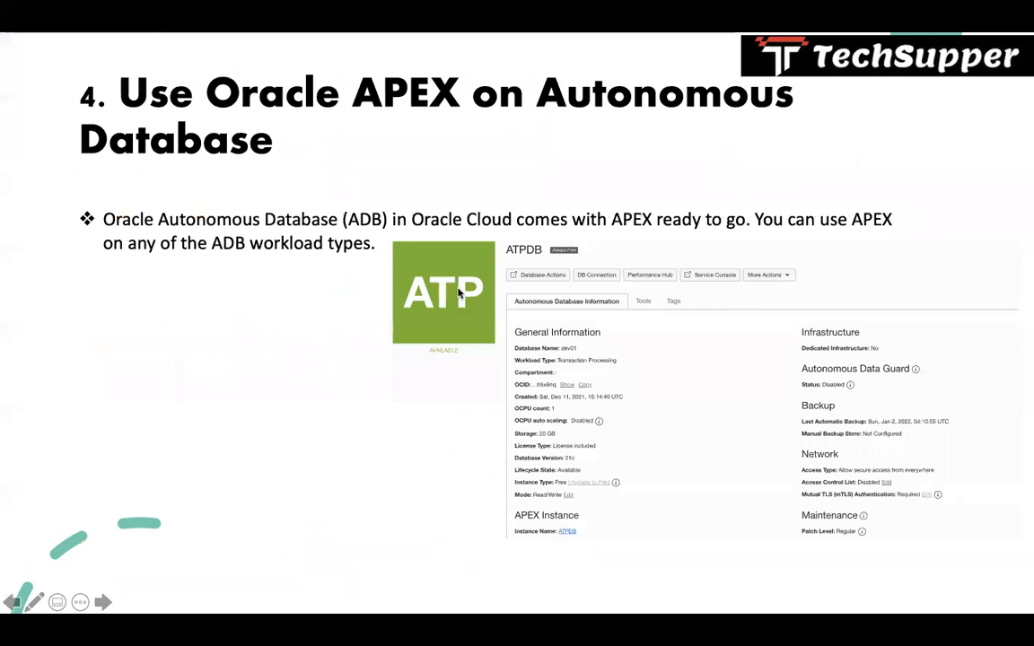
{"action": "key", "text": "Right"}
{"action": "key", "text": "Right"}
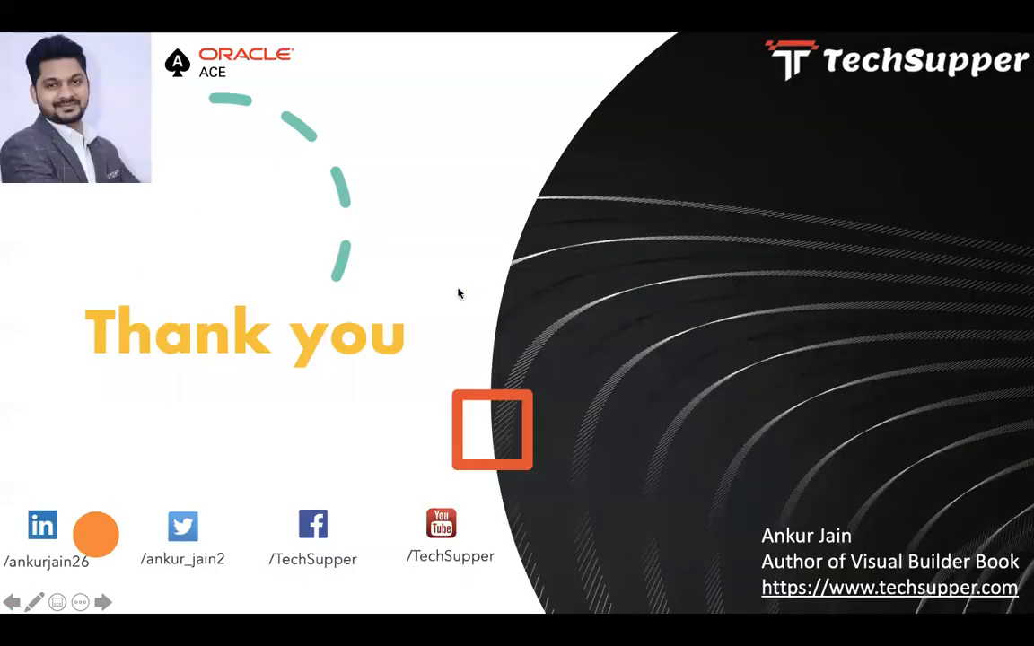